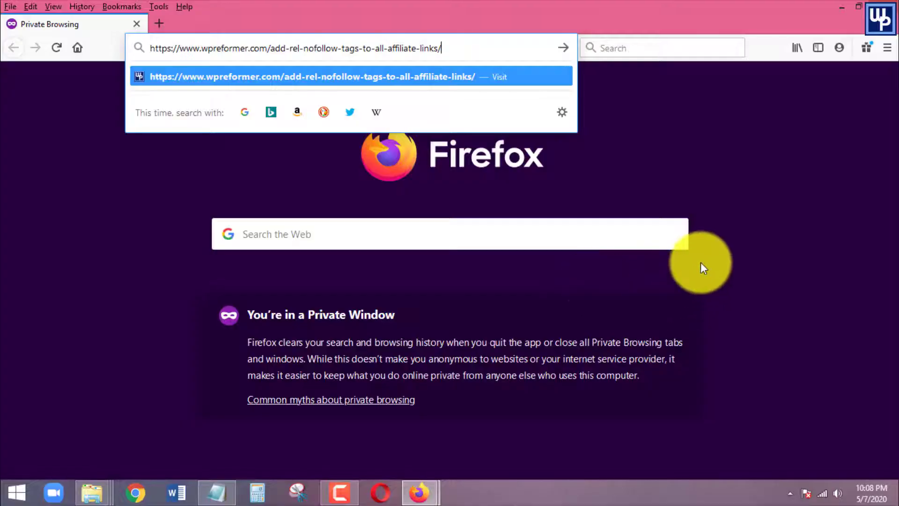
Load the WPReformer rel nofollow affiliate-links article and scroll through its comments and Leave a Reply form.
key(Return)
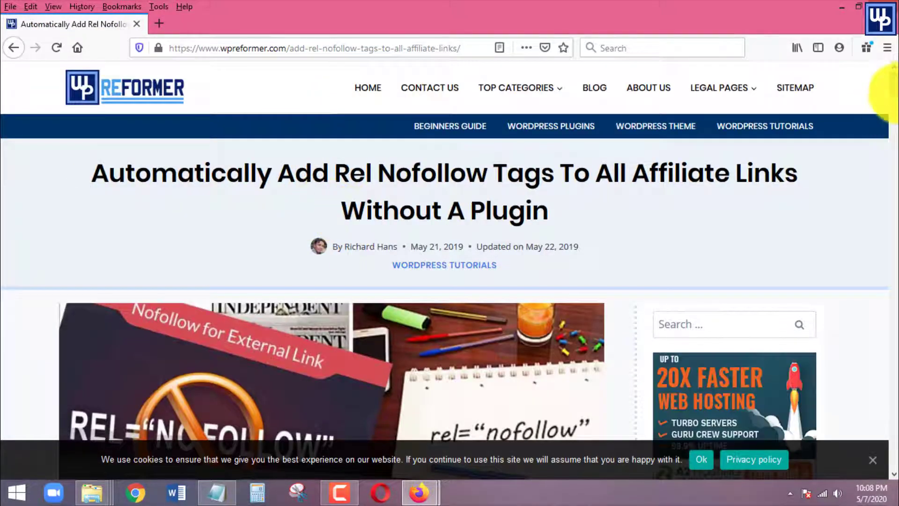
drag(893, 84, 884, 395)
scroll(693, 315, down, 10)
scroll(585, 321, down, 7)
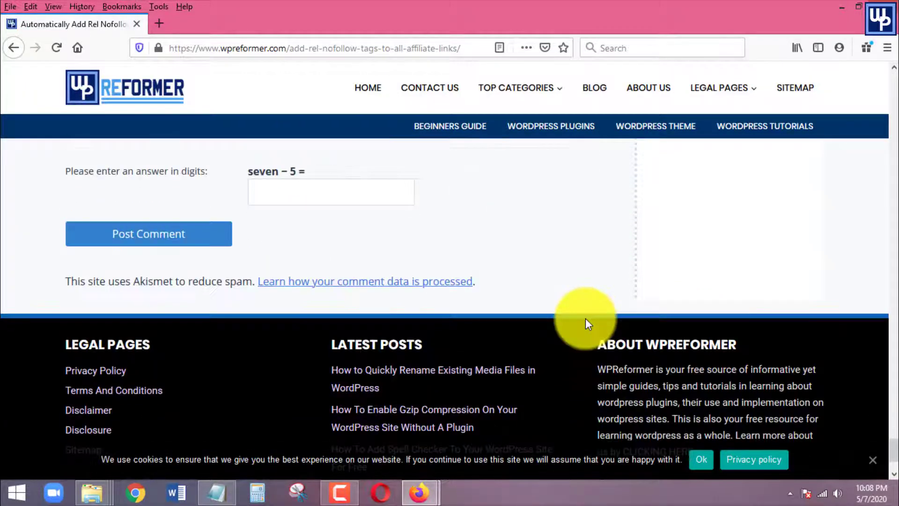
scroll(586, 323, up, 4)
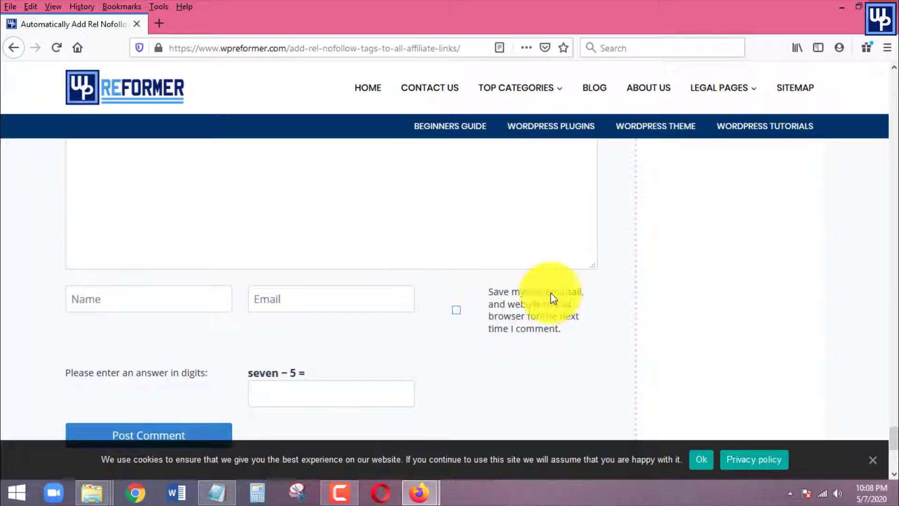
scroll(671, 307, down, 4)
scroll(671, 307, up, 8)
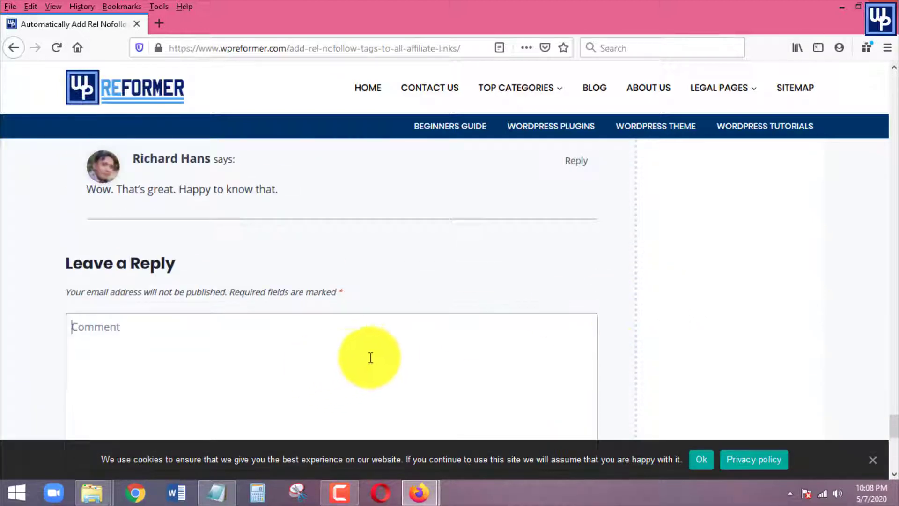
scroll(370, 357, up, 5)
scroll(436, 349, up, 4)
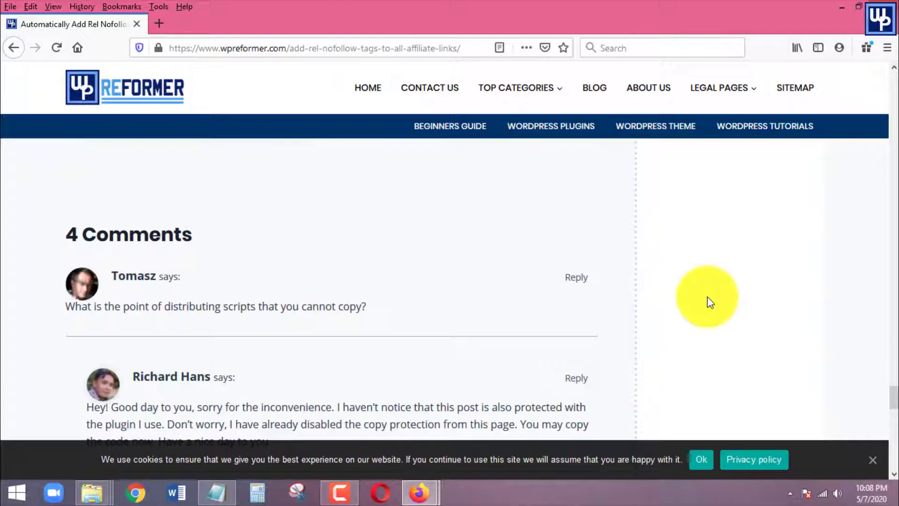
scroll(707, 299, up, 1)
scroll(350, 263, up, 2)
scroll(276, 257, down, 6)
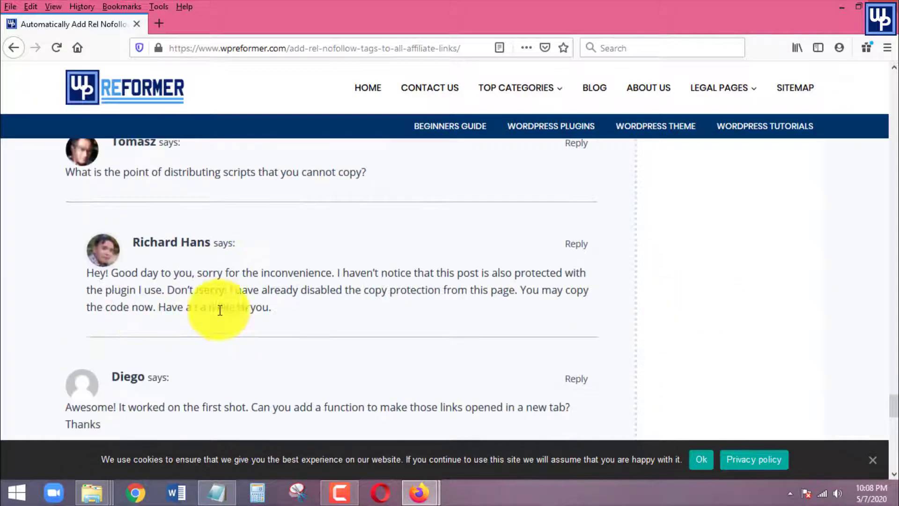
scroll(393, 303, up, 3)
scroll(391, 305, up, 5)
scroll(526, 315, down, 7)
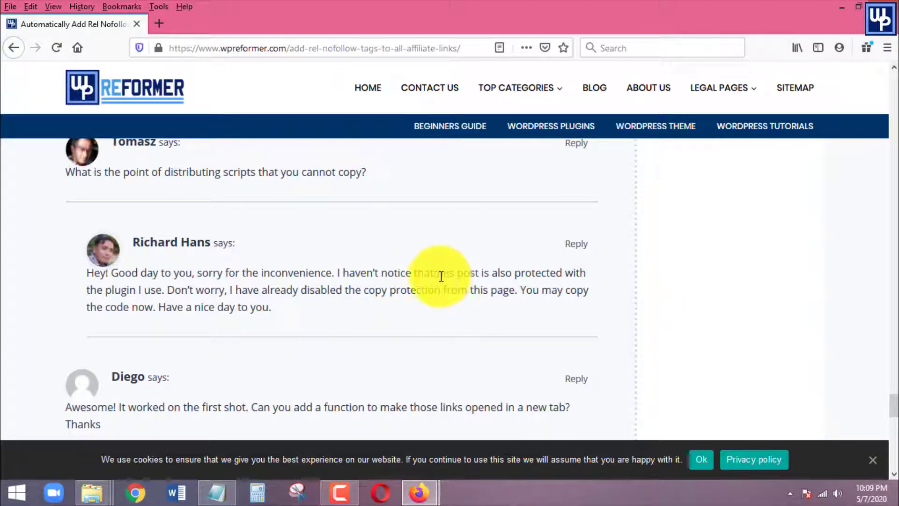
scroll(508, 299, down, 5)
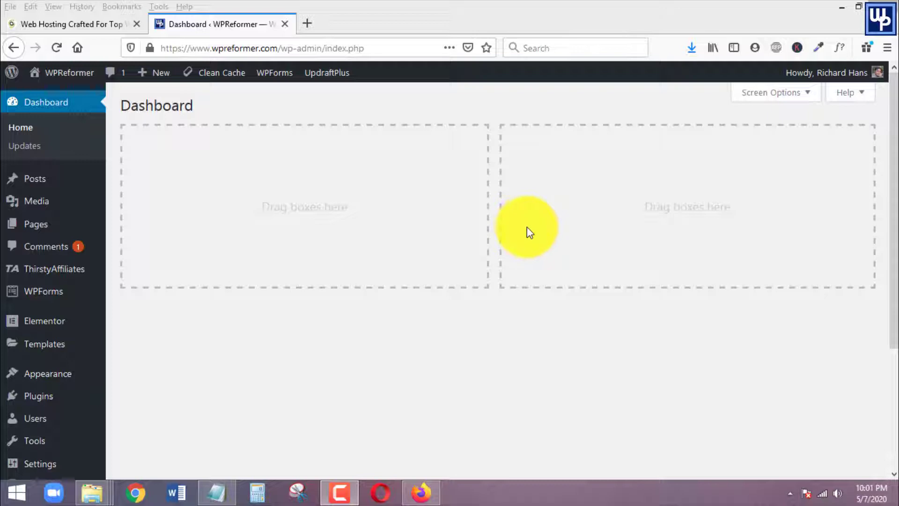
Open the Add New plugins page from the Plugins sidebar menu.
mouse_move(19, 399)
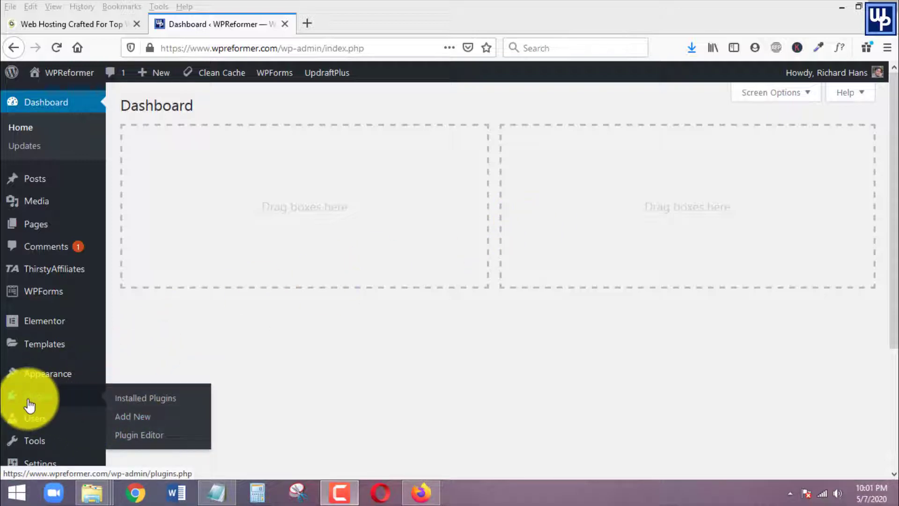
click(126, 418)
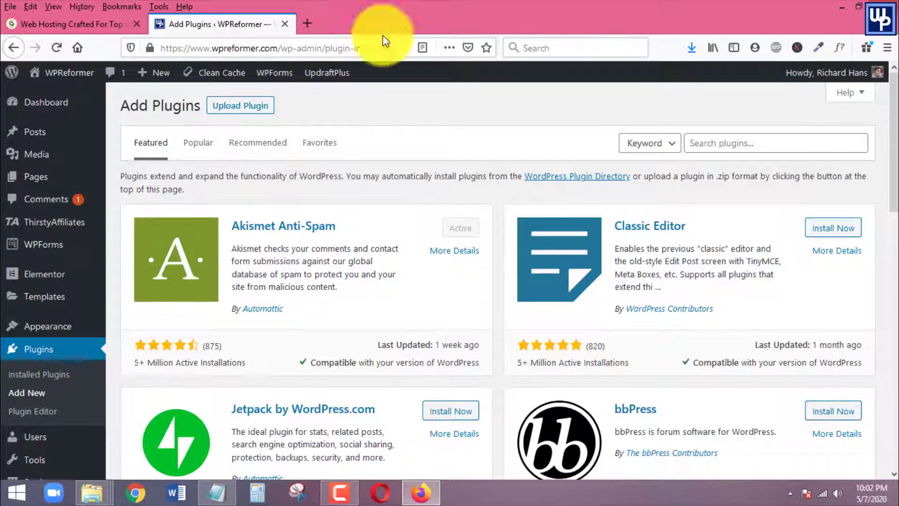
Search for 'comment link remove', then install and activate the Comment Link Remove plugin.
click(733, 145)
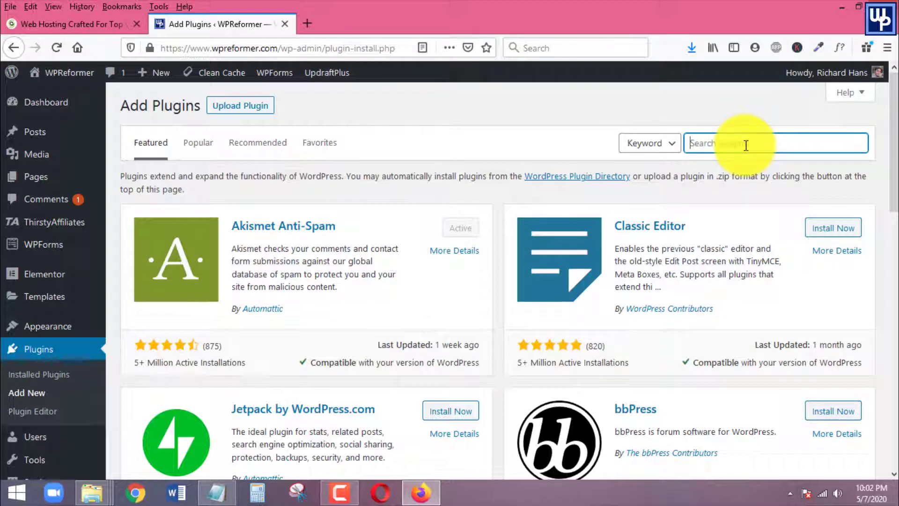
key(ctrl+a)
text(comment re)
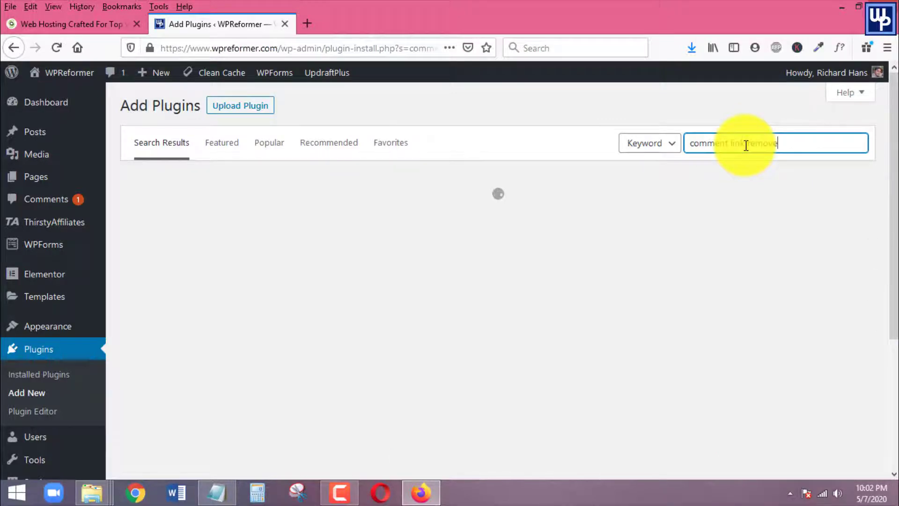
key(ctrl+a)
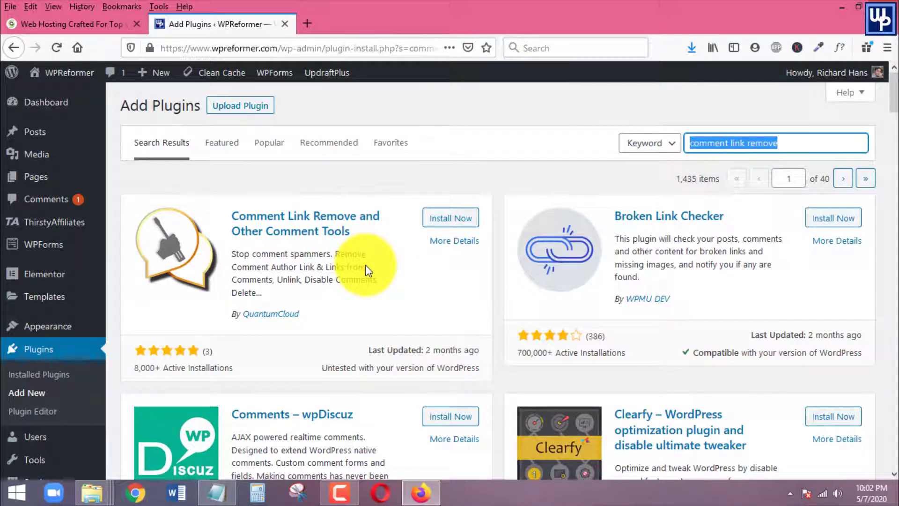
click(451, 224)
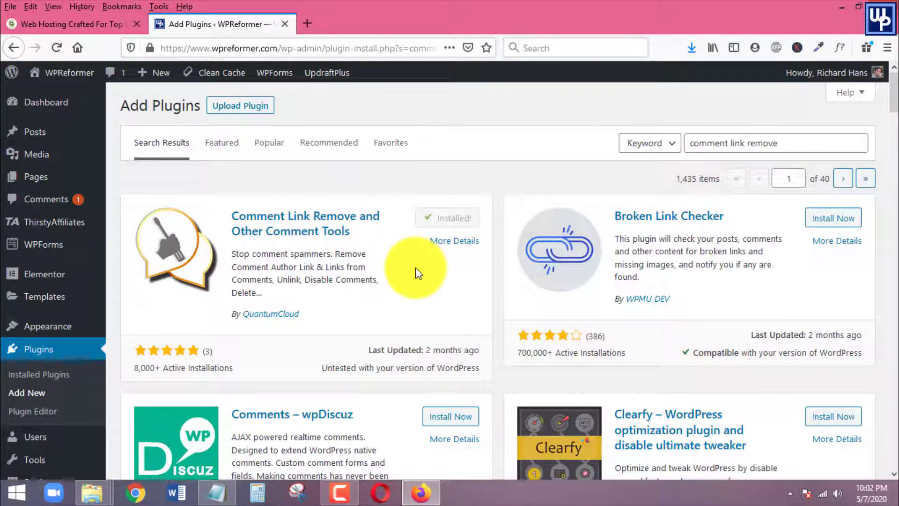
click(453, 220)
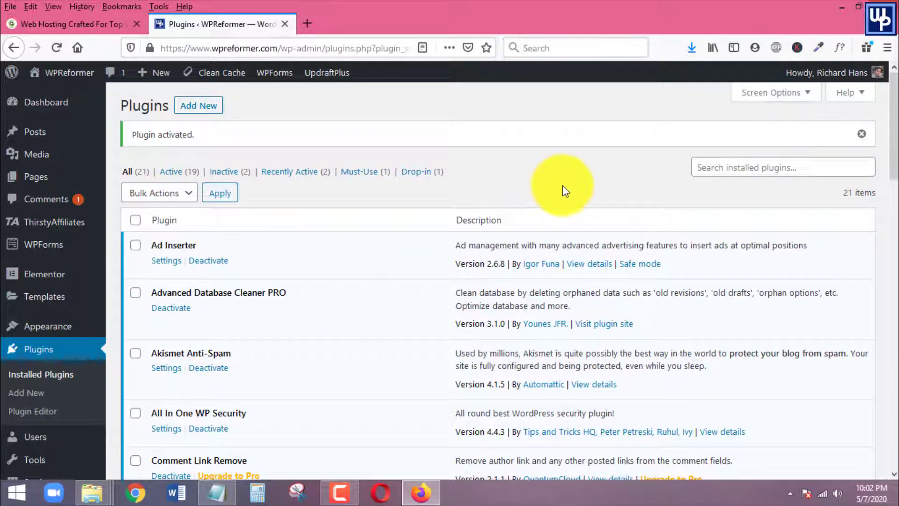
Copy the public site's address from the Visit Site link.
mouse_move(62, 78)
scroll(307, 364, down, 3)
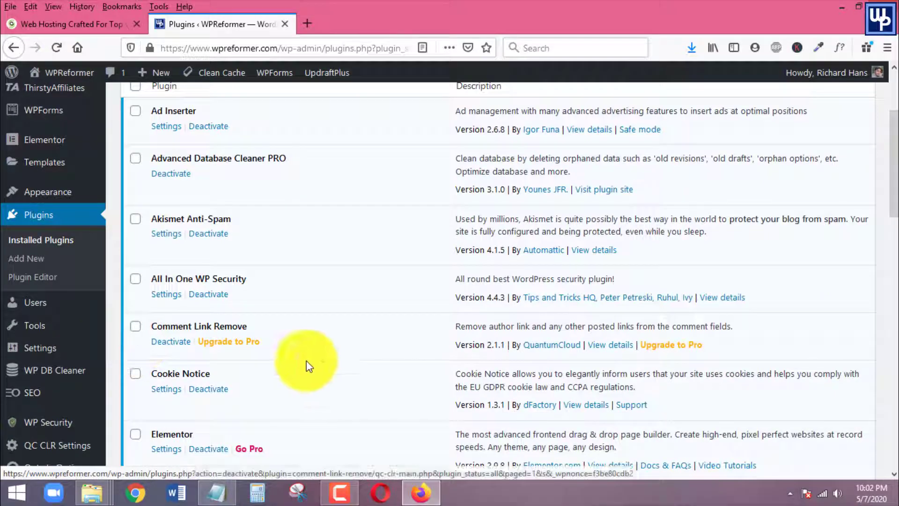
scroll(425, 302, up, 3)
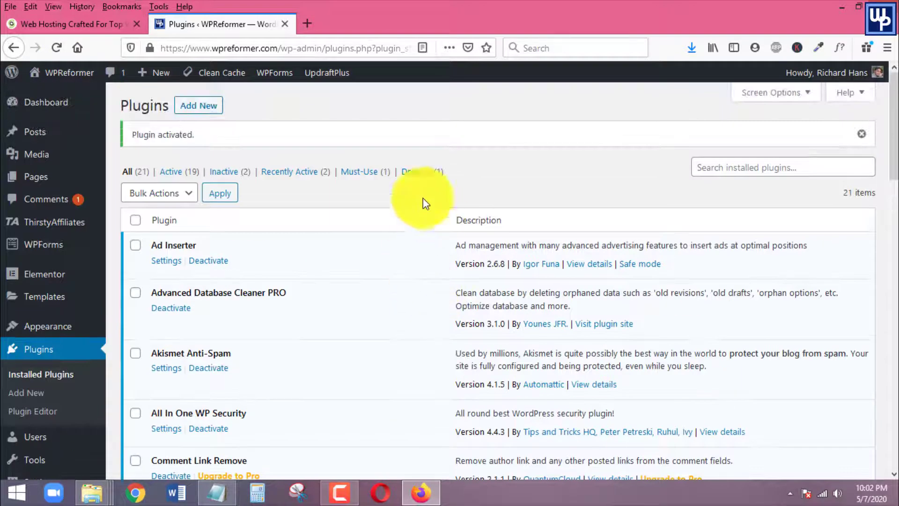
right_click(57, 96)
click(134, 197)
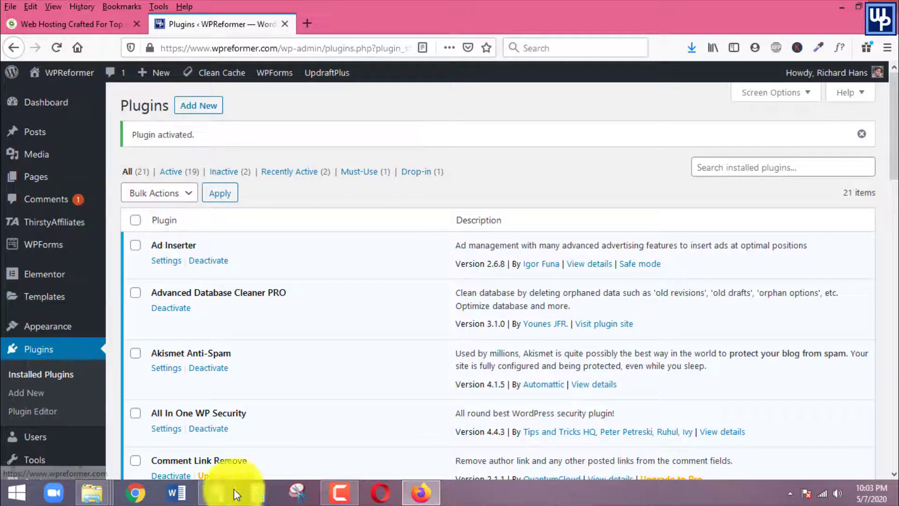
right_click(432, 496)
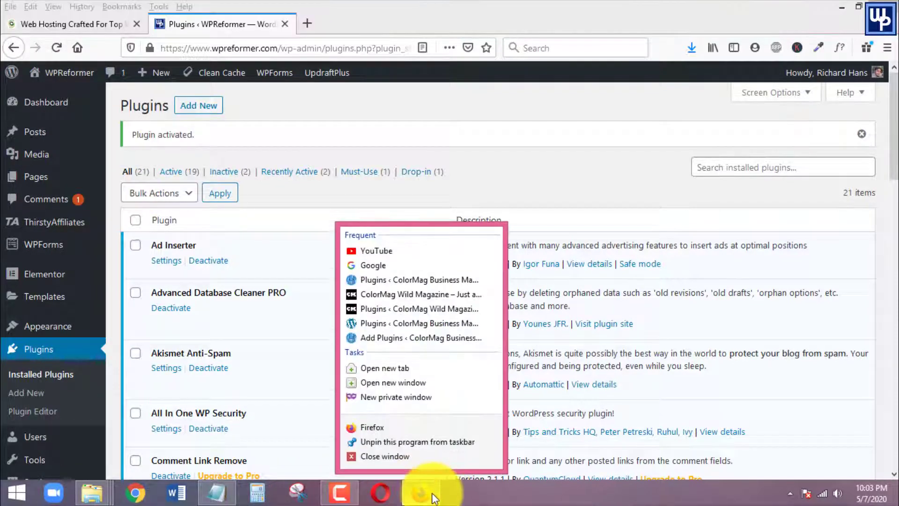
Load the copied site address in a private window and open the disabling copy and paste article.
click(384, 398)
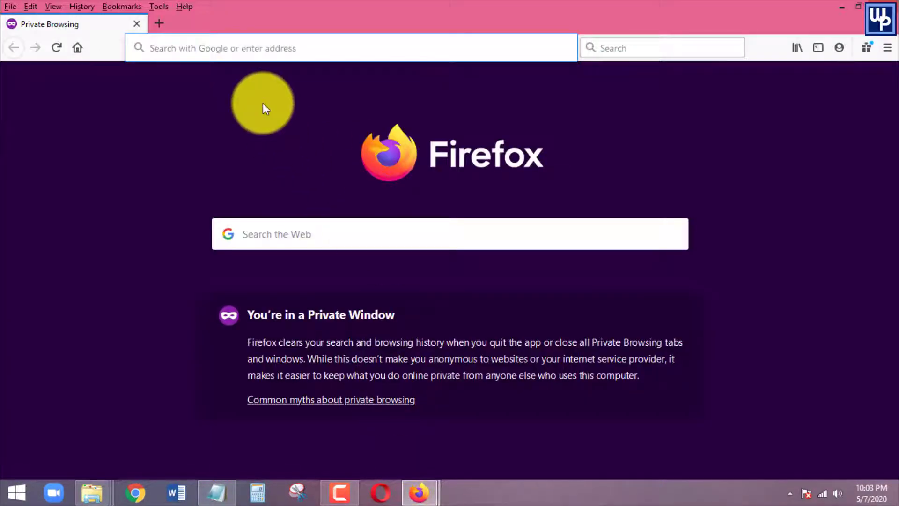
text(https://www.wpreformer.com/)
key(Return)
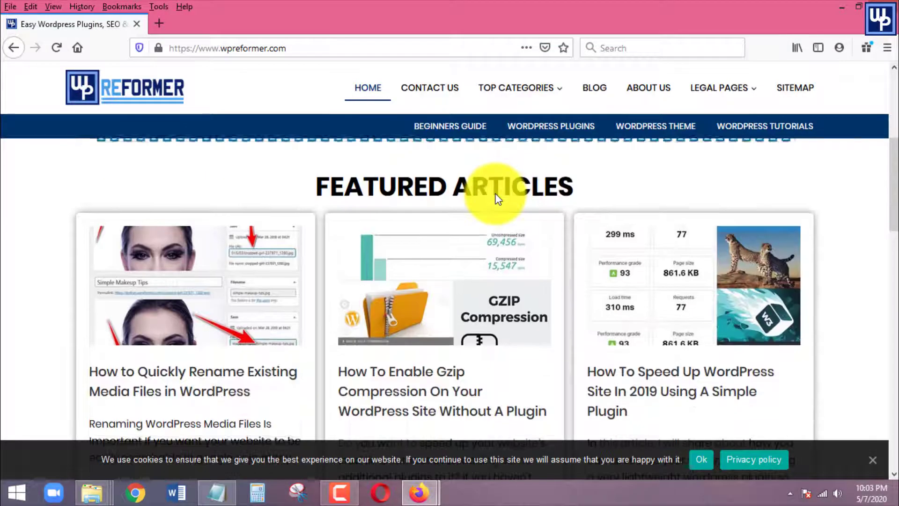
scroll(495, 193, down, 6)
scroll(495, 193, up, 5)
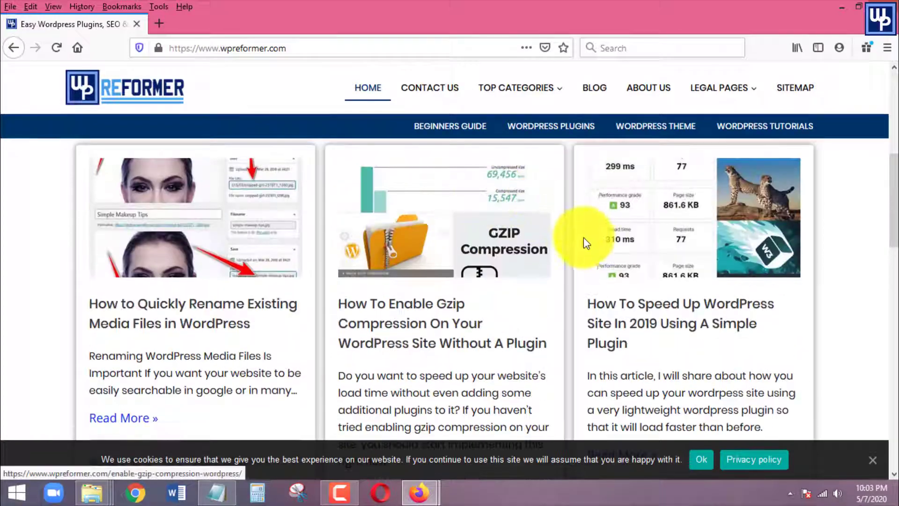
scroll(571, 241, down, 10)
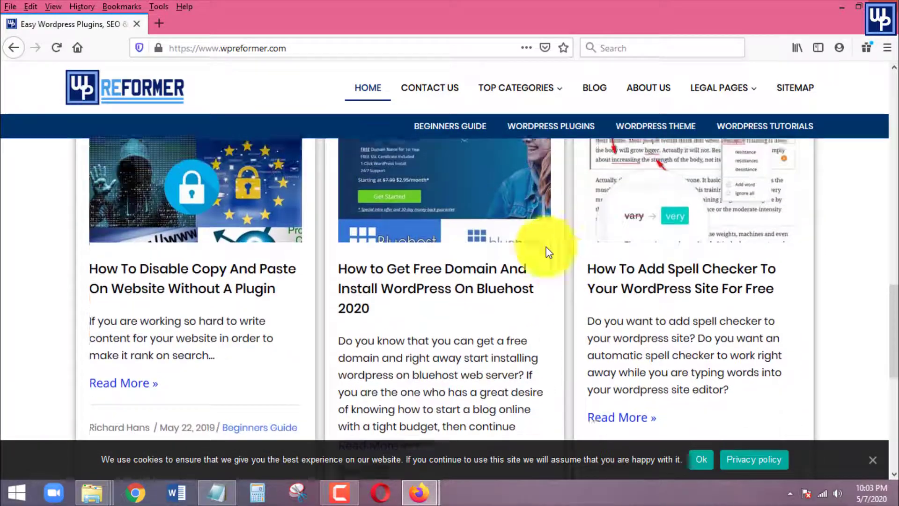
click(175, 278)
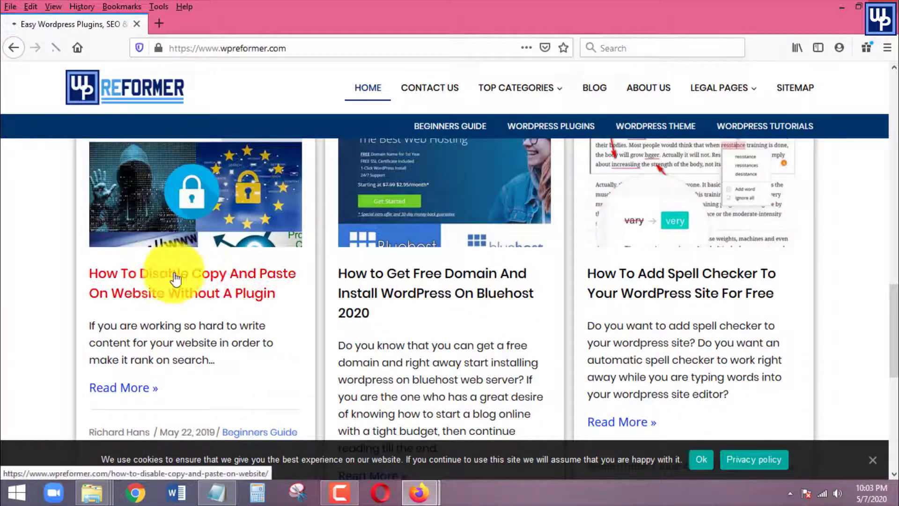
Scroll down to the Leave a Reply form and focus its Website field.
scroll(512, 263, down, 12)
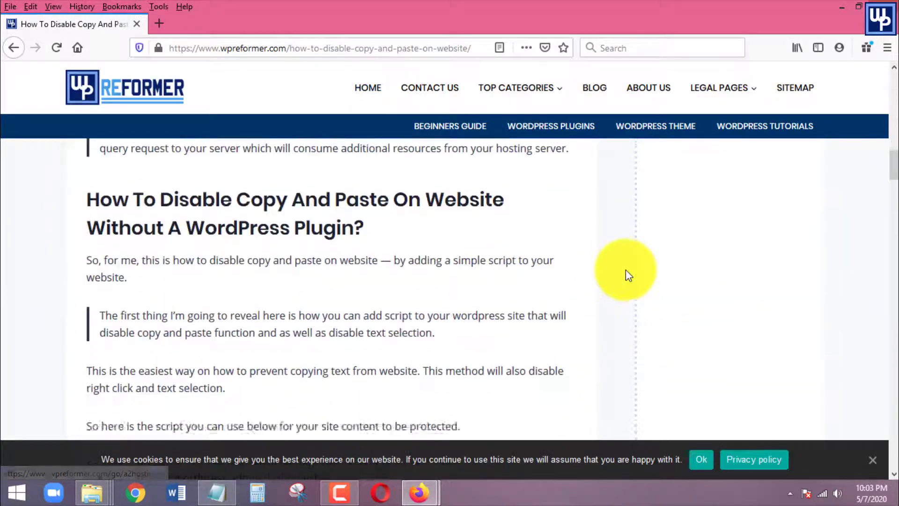
scroll(482, 251, down, 10)
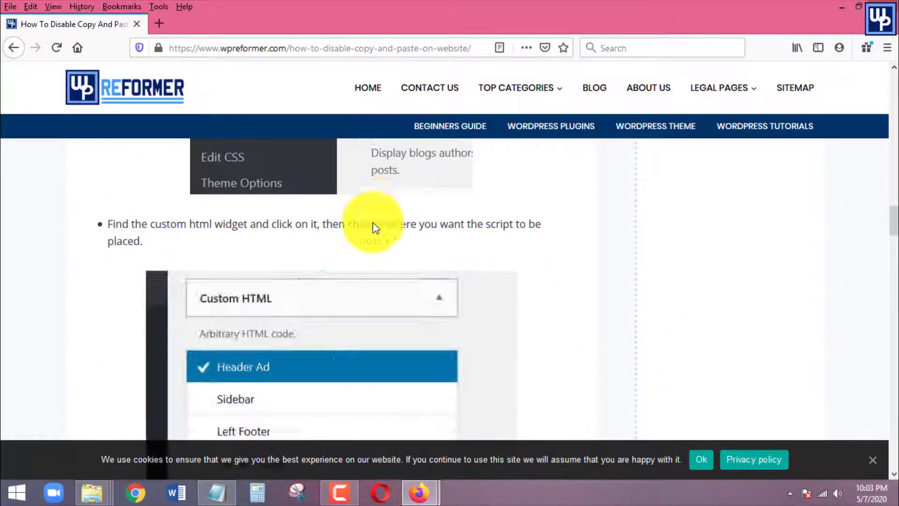
scroll(373, 222, down, 6)
drag(896, 245, 893, 425)
click(490, 321)
click(467, 331)
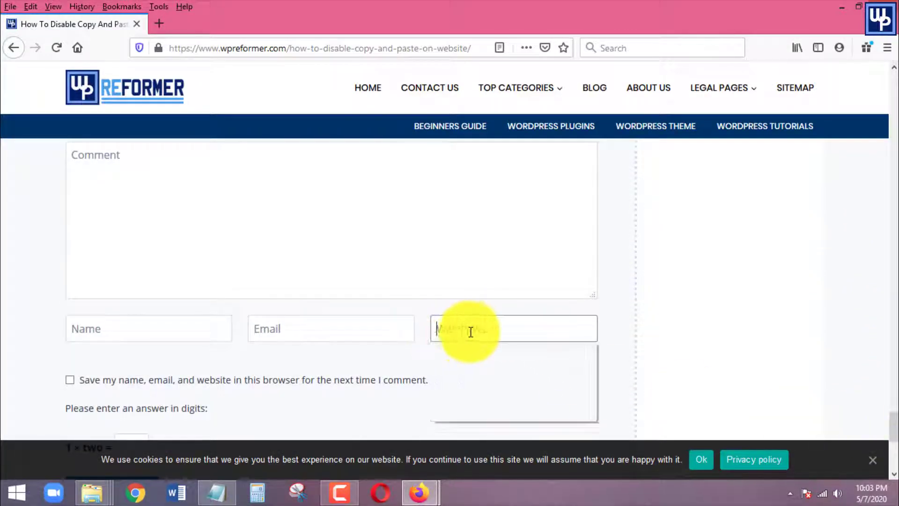
click(494, 327)
key(shift+Tab)
key(shift+Tab)
scroll(140, 262, up, 5)
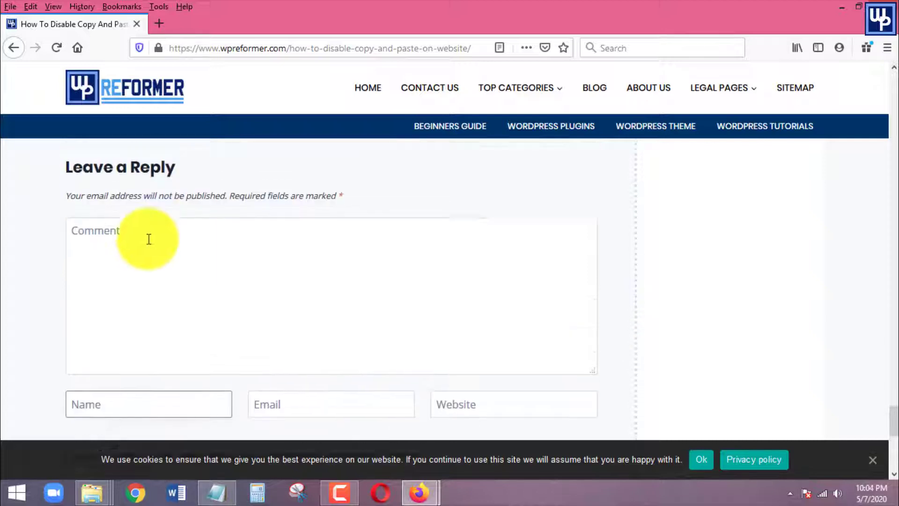
Try the Comment, Name and Website fields, then dismiss the Website field's suggestion list.
click(127, 297)
scroll(127, 298, down, 3)
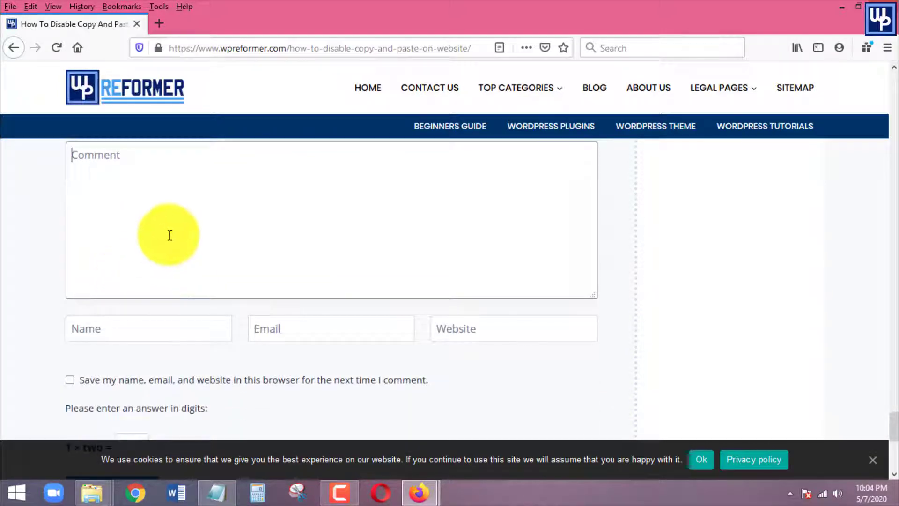
click(98, 333)
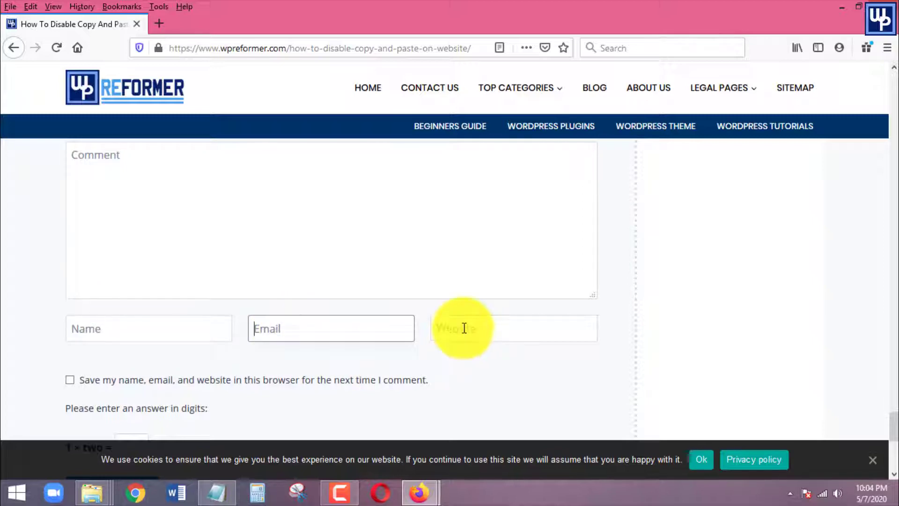
click(506, 327)
click(482, 333)
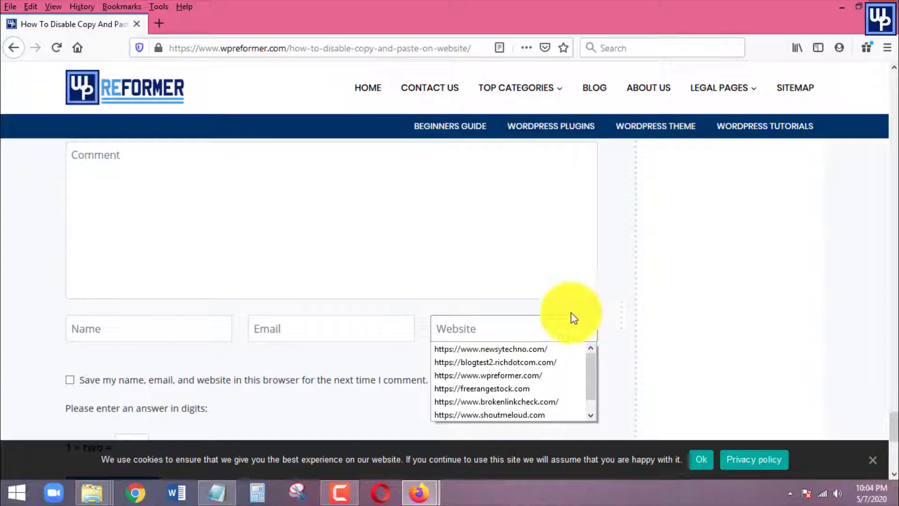
click(702, 311)
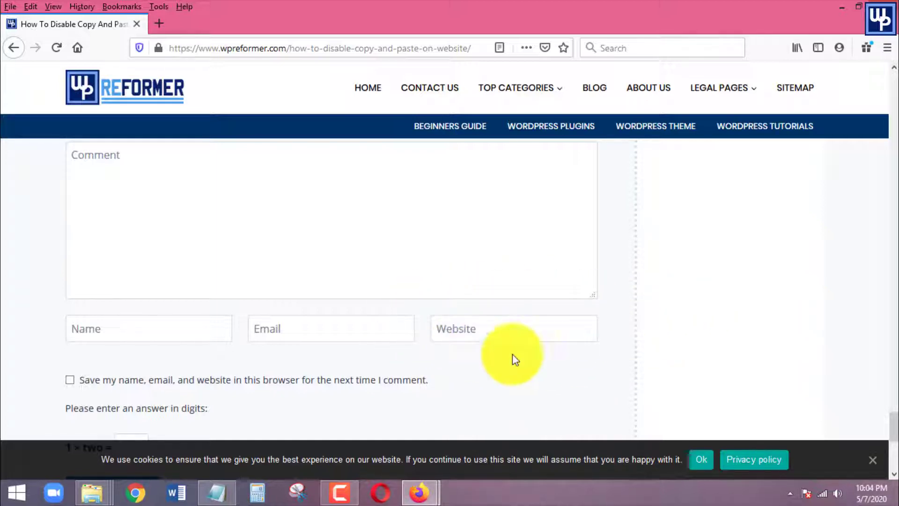
scroll(666, 312, down, 1)
scroll(667, 304, up, 2)
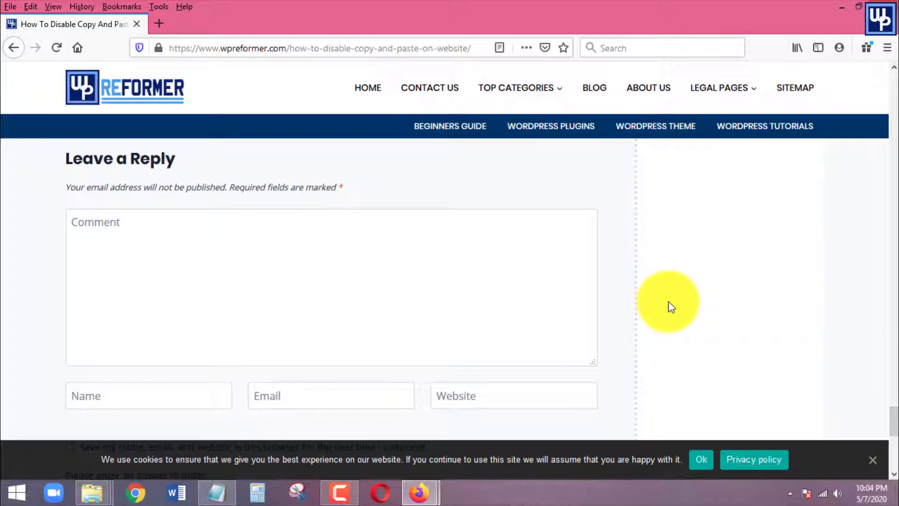
scroll(668, 304, down, 1)
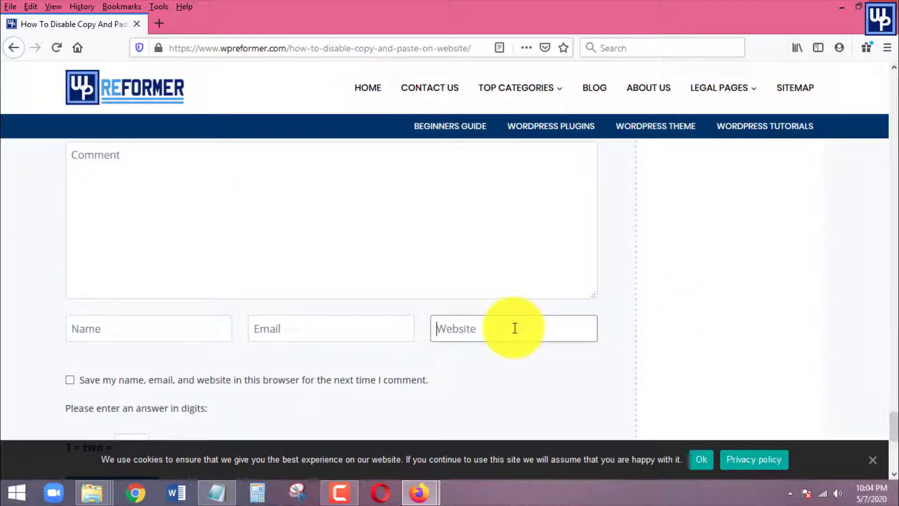
click(740, 300)
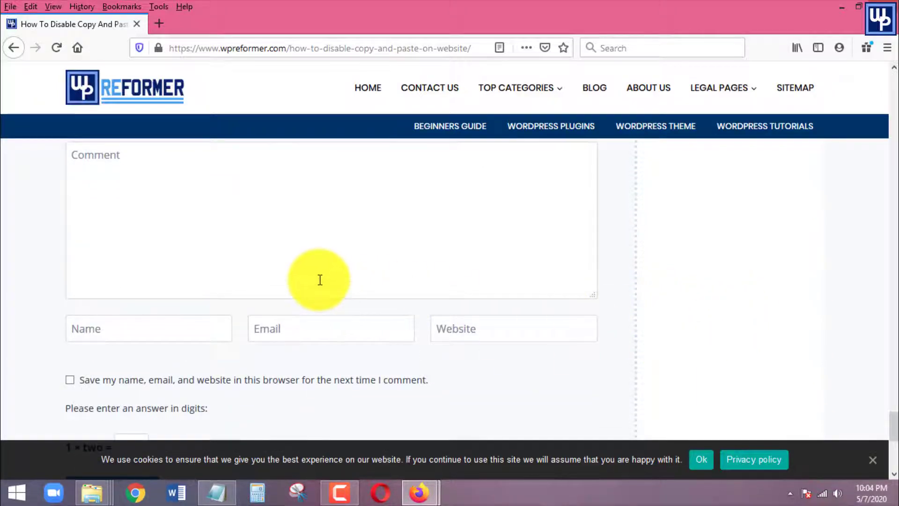
scroll(320, 280, down, 2)
scroll(365, 280, up, 1)
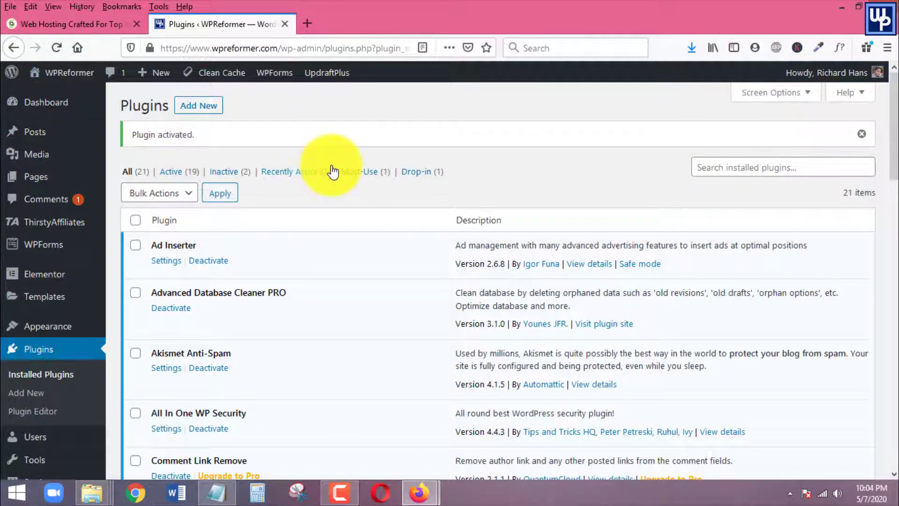
Scroll to Comment Link Remove in Installed Plugins and reveal the QC CLR Settings flyout.
scroll(170, 239, down, 4)
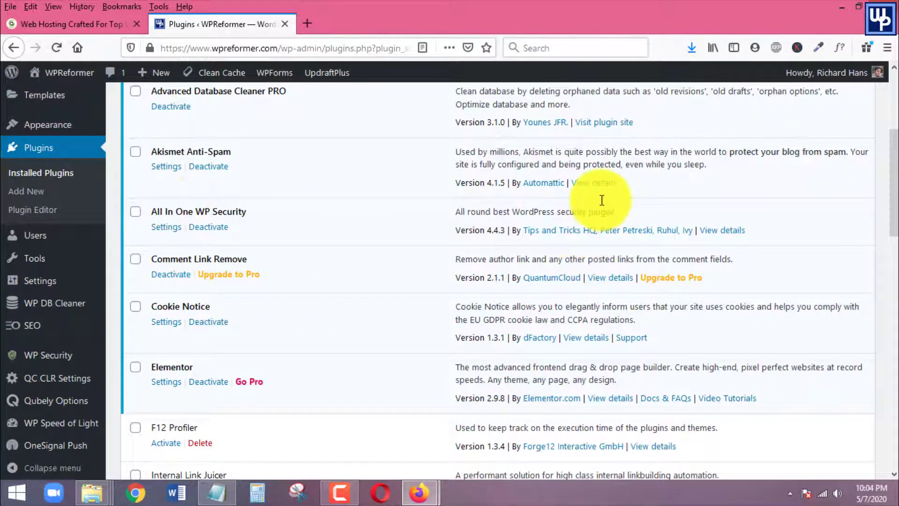
mouse_move(55, 384)
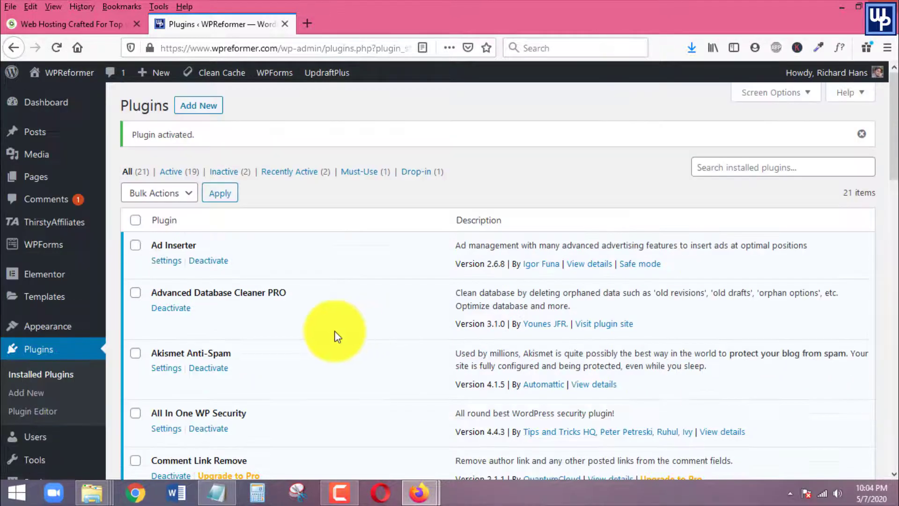
scroll(331, 334, down, 5)
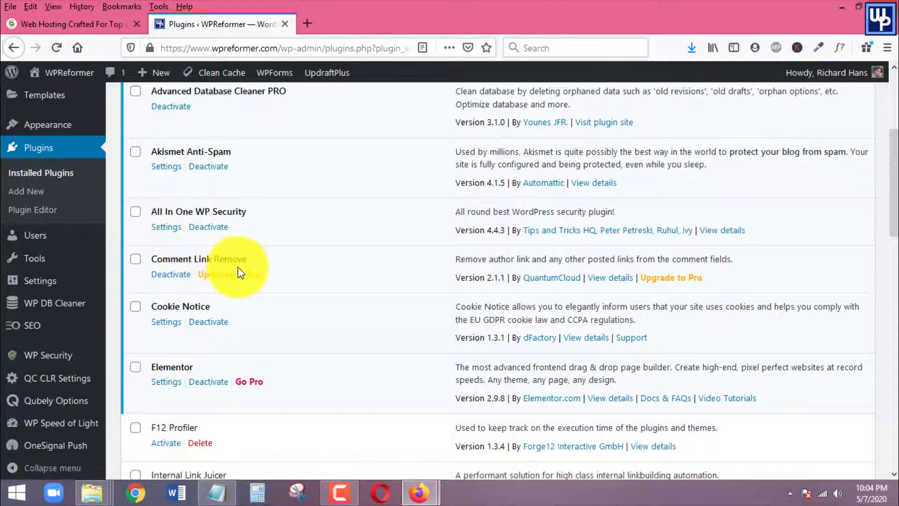
scroll(240, 272, down, 3)
mouse_move(44, 380)
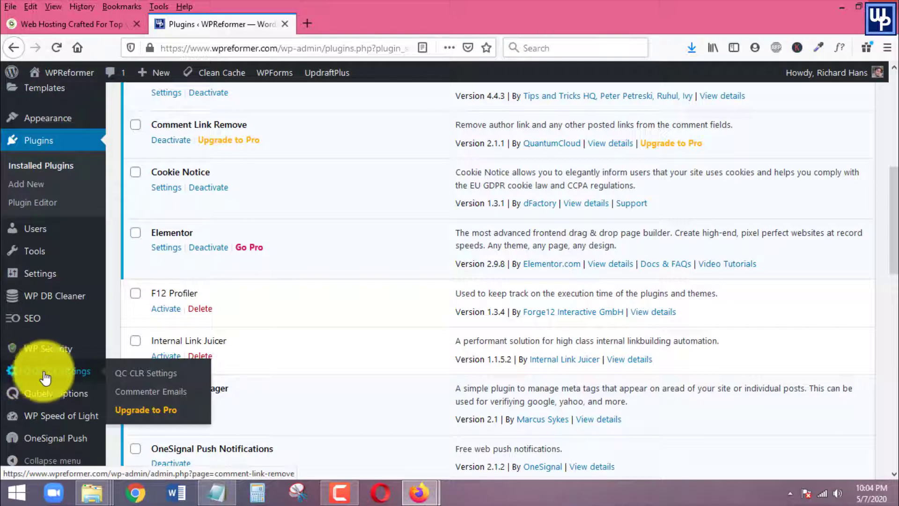
Open the QC CLR Settings page and compare it with the post's comment form window.
click(161, 381)
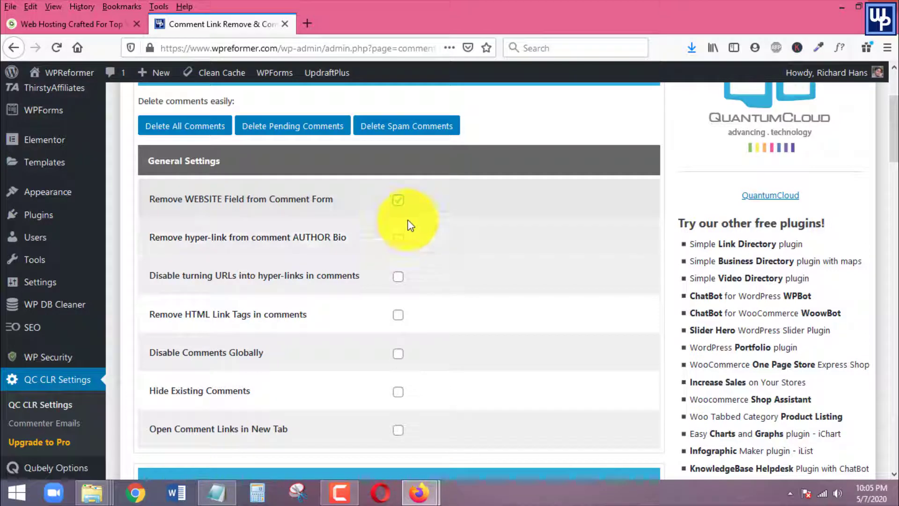
click(419, 494)
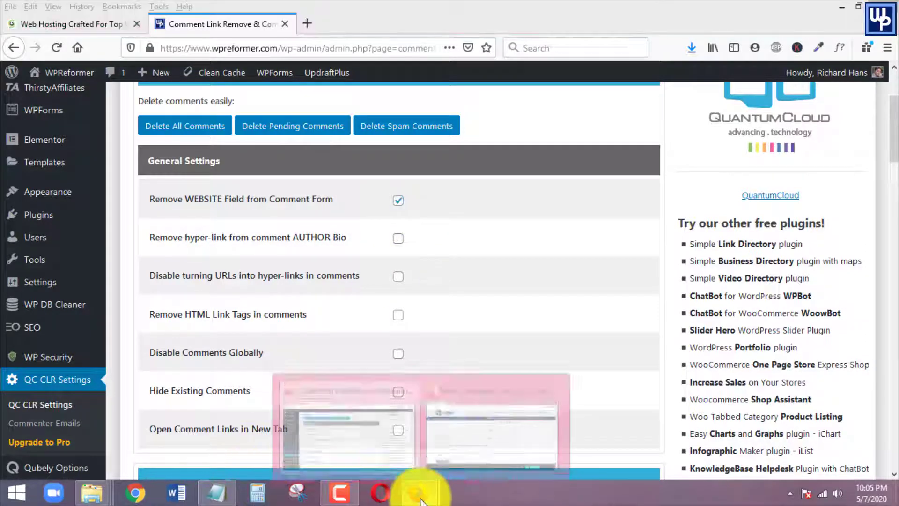
click(492, 435)
click(466, 256)
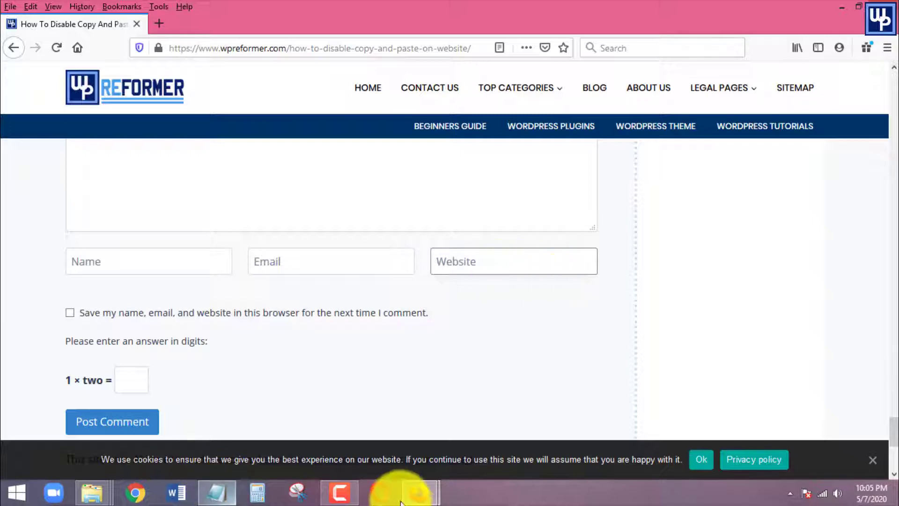
click(415, 493)
click(346, 443)
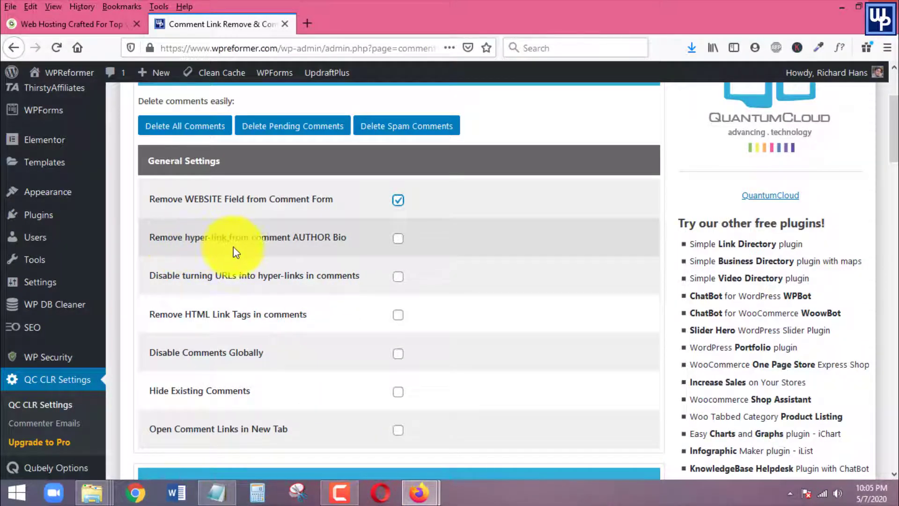
Tick Remove hyper-link from comment AUTHOR Bio and return to the post window.
click(399, 240)
mouse_move(430, 497)
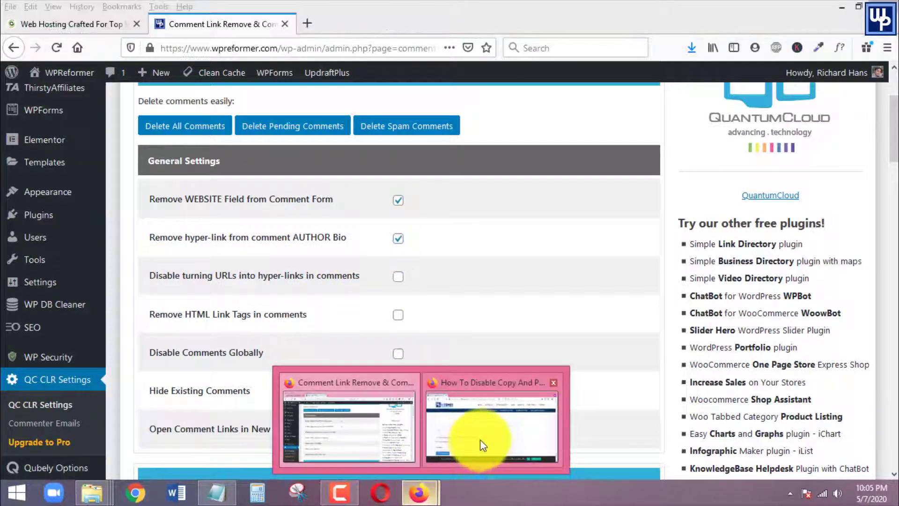
click(481, 439)
scroll(342, 252, up, 4)
scroll(343, 252, up, 6)
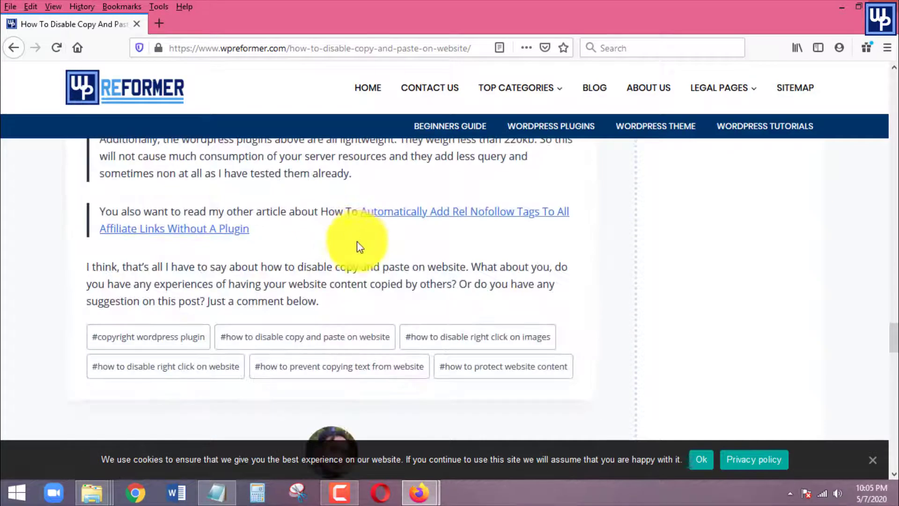
scroll(342, 276, down, 2)
scroll(417, 277, up, 1)
scroll(417, 272, down, 8)
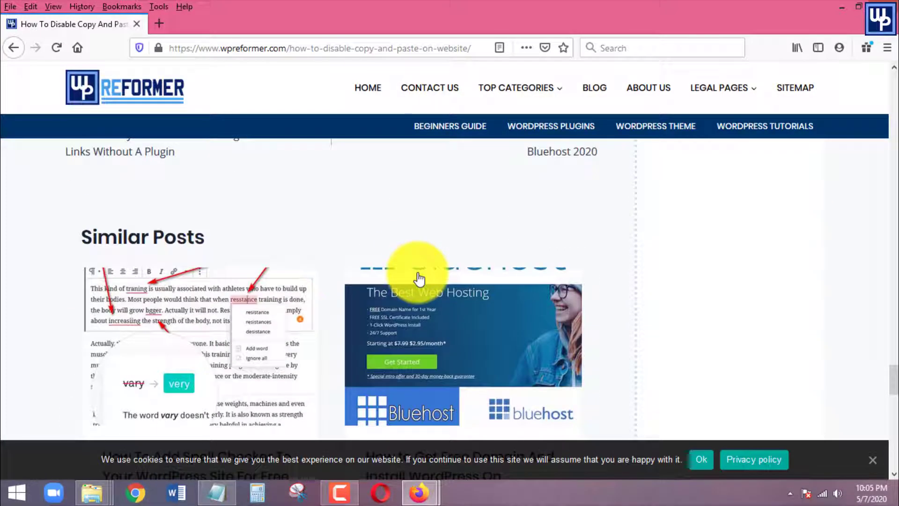
Scroll through the nofollow affiliate-links article's 4 Comments section and its replies.
scroll(418, 278, up, 3)
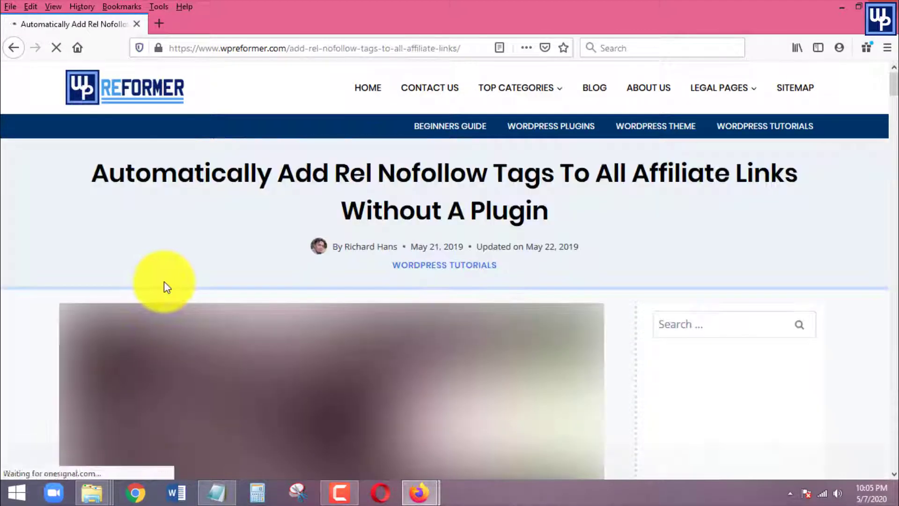
drag(892, 75, 886, 382)
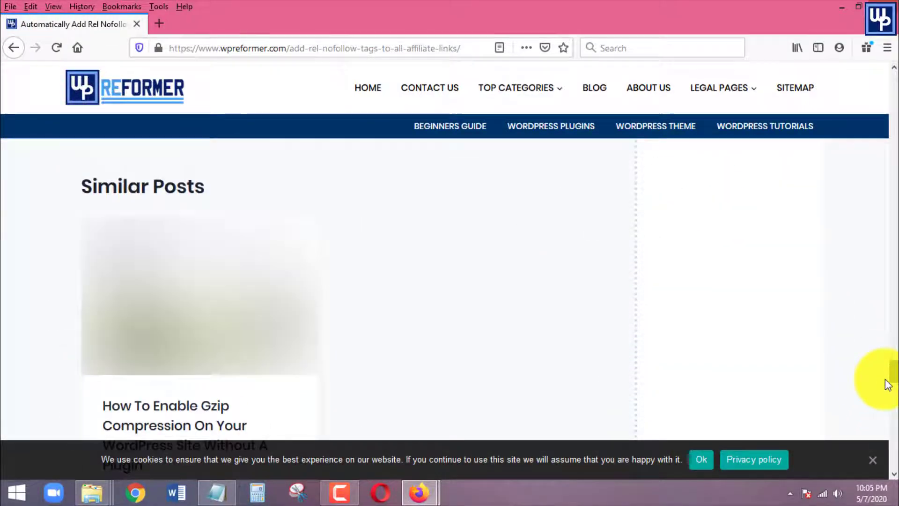
scroll(887, 384, down, 10)
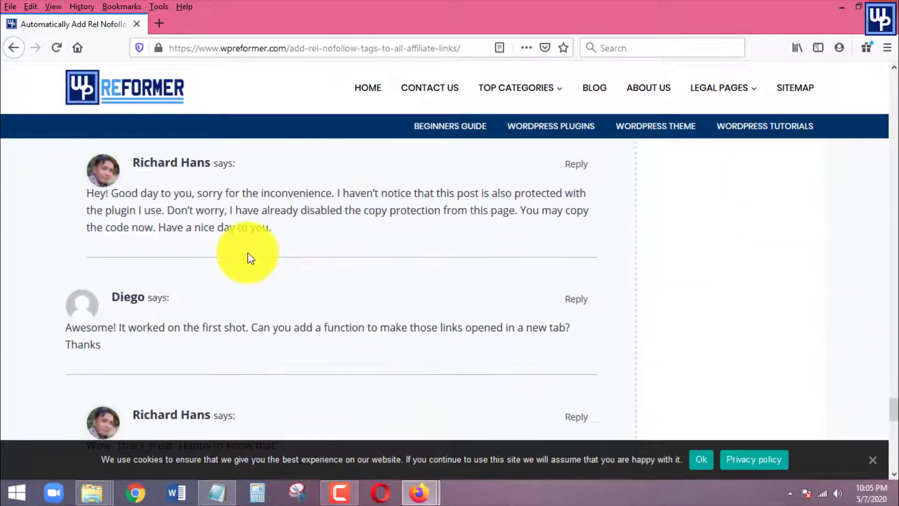
scroll(237, 244, up, 6)
scroll(184, 249, down, 4)
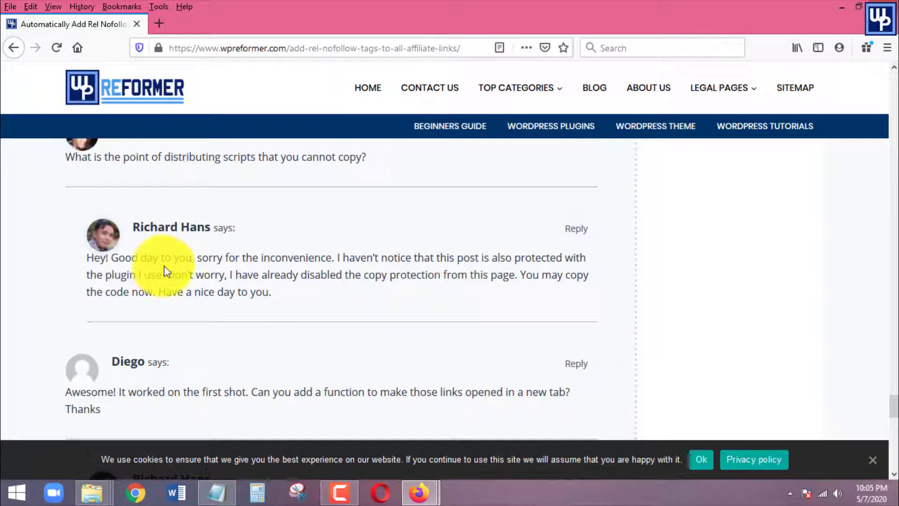
scroll(165, 291, down, 3)
scroll(245, 299, up, 1)
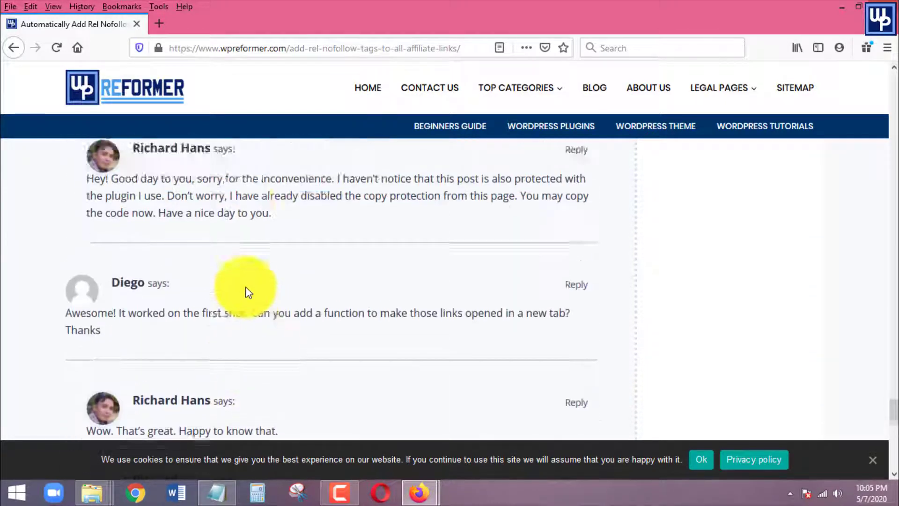
scroll(248, 292, up, 3)
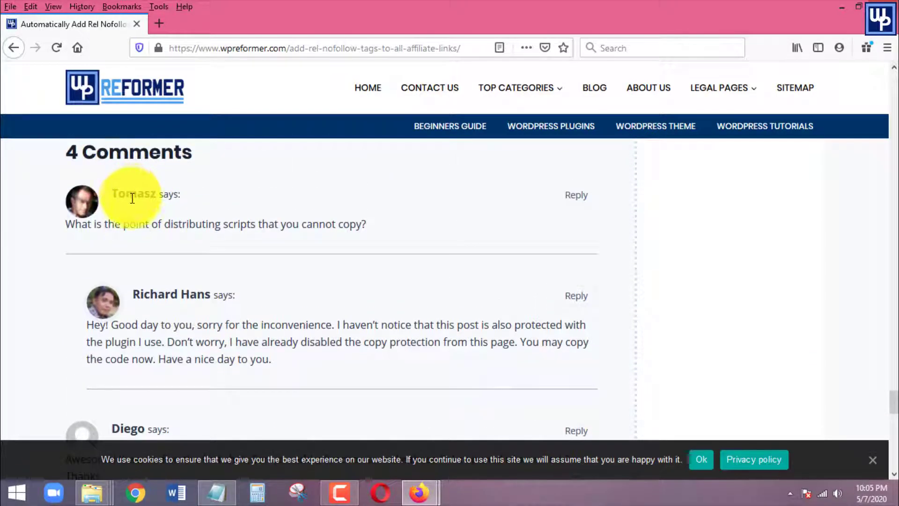
scroll(167, 251, down, 2)
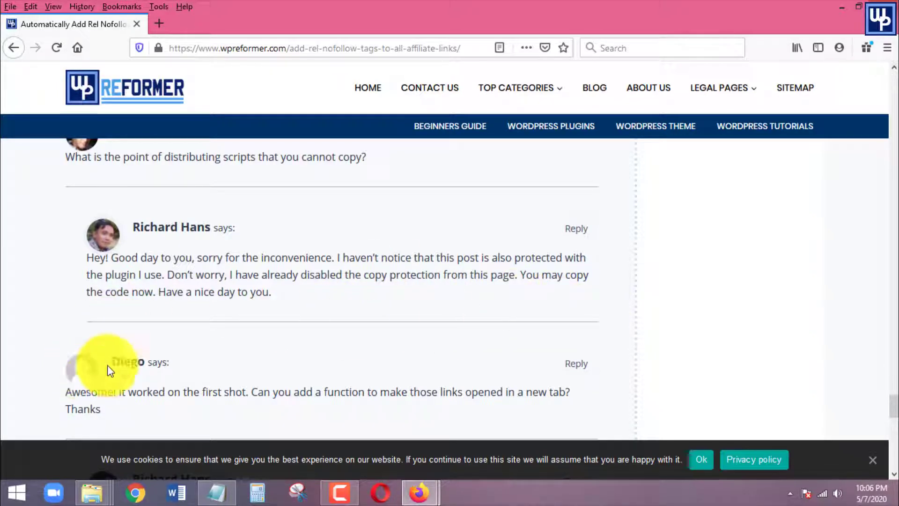
scroll(443, 355, up, 5)
scroll(411, 311, down, 5)
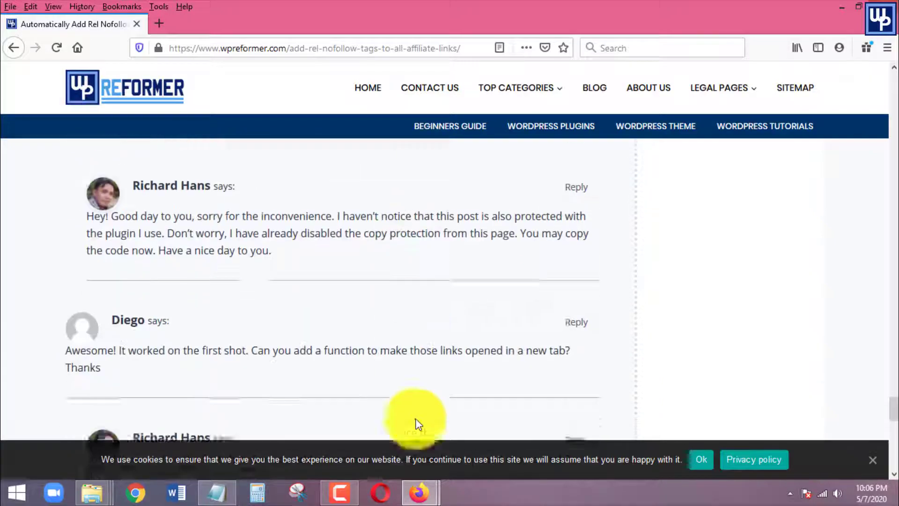
click(422, 497)
Switch back to the QC CLR Settings window and scroll to General Settings.
click(380, 443)
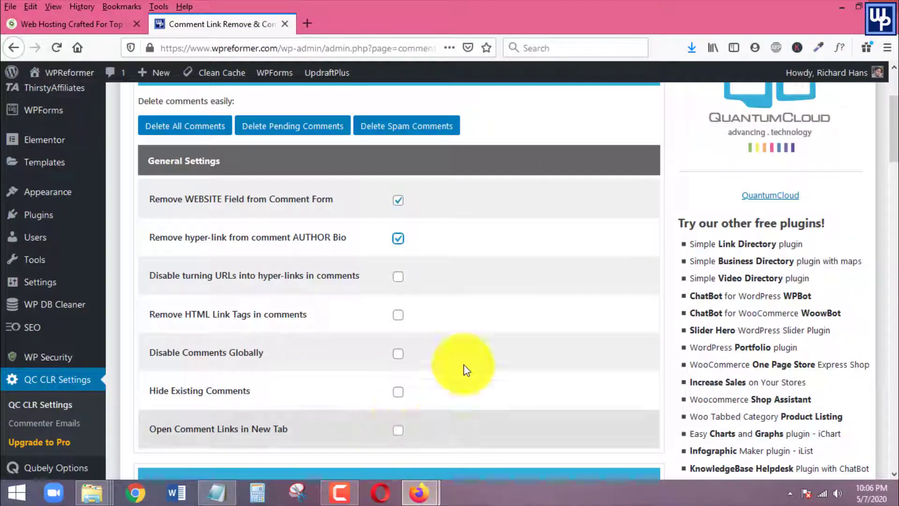
scroll(541, 234, up, 3)
scroll(548, 206, down, 5)
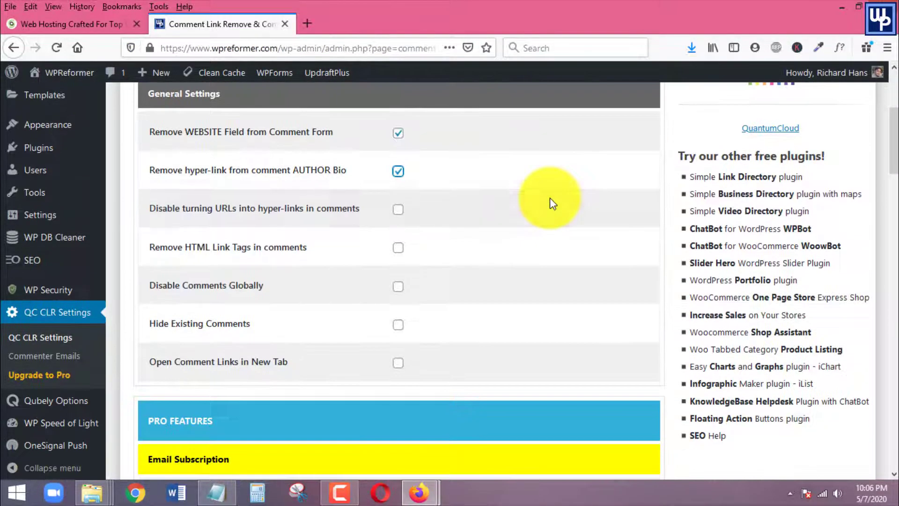
scroll(552, 201, up, 1)
scroll(549, 197, up, 1)
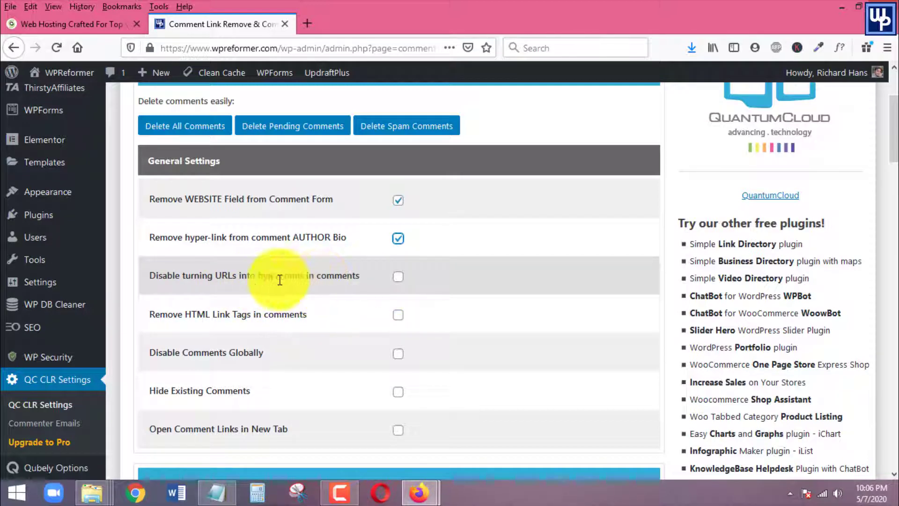
click(419, 493)
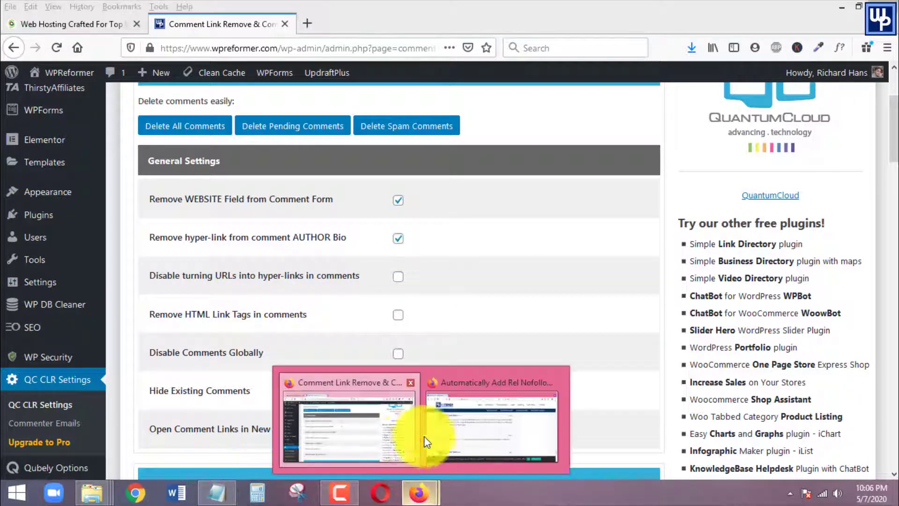
click(426, 442)
scroll(379, 260, up, 10)
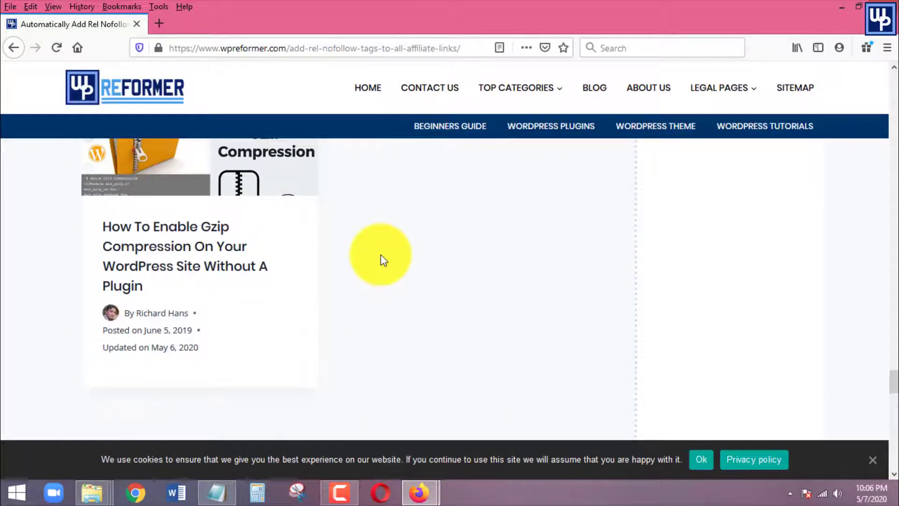
scroll(381, 254, down, 10)
click(210, 233)
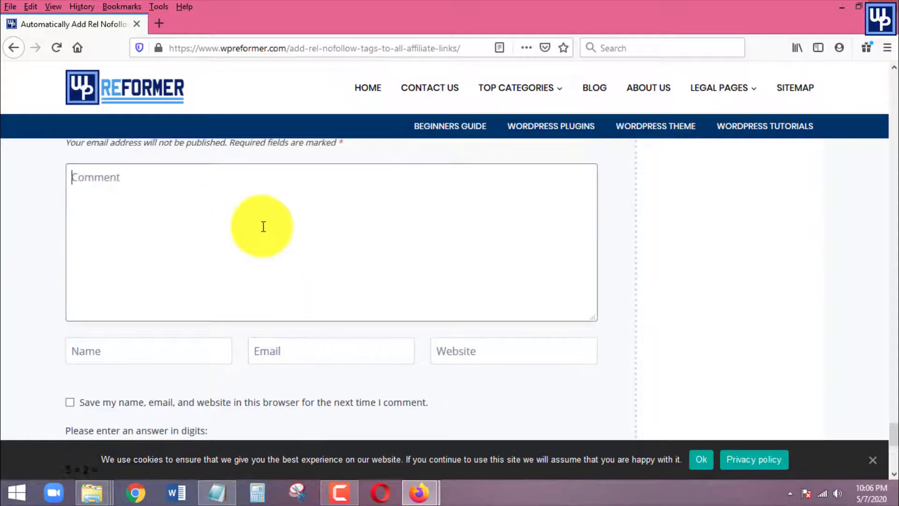
scroll(137, 243, up, 1)
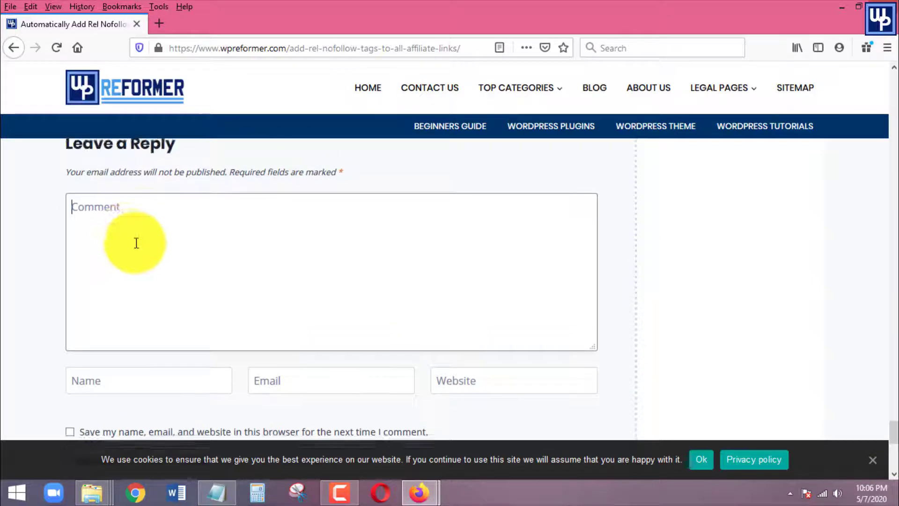
scroll(136, 243, up, 1)
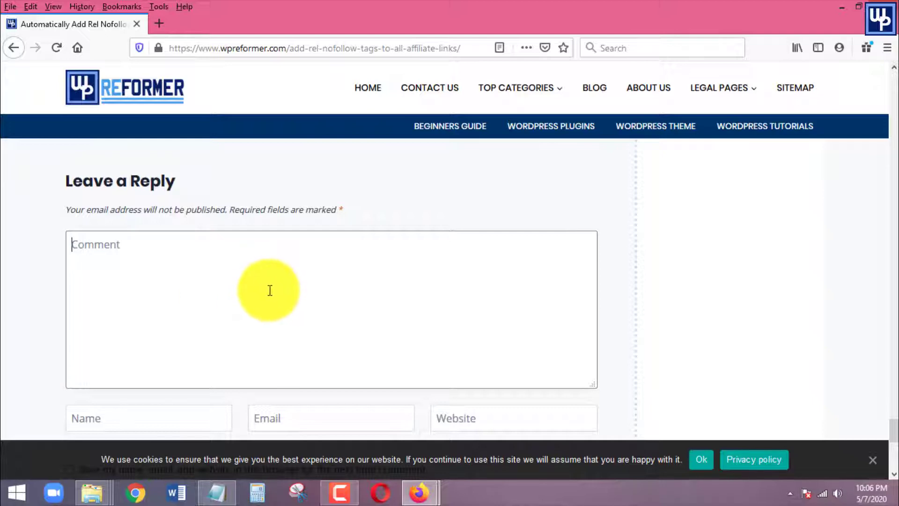
click(418, 497)
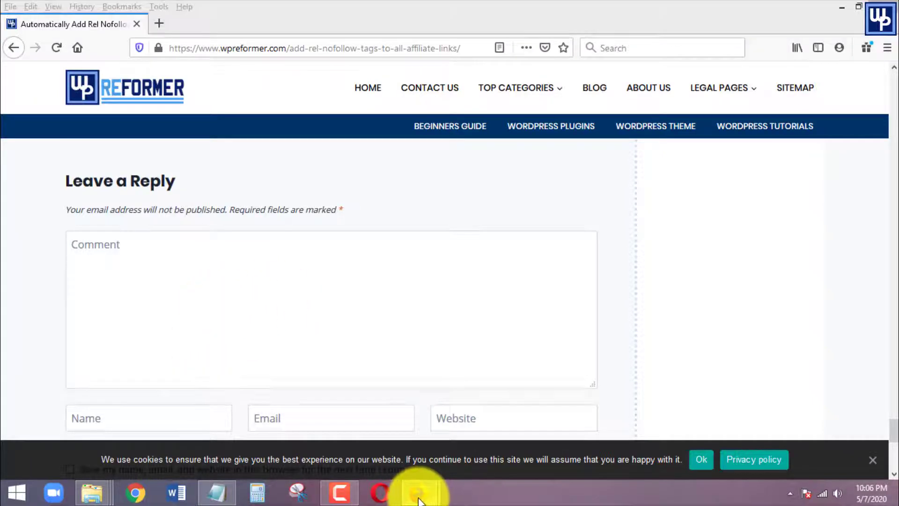
Tick Remove HTML Link Tags in comments, save the QC CLR settings, and return to the article.
click(311, 420)
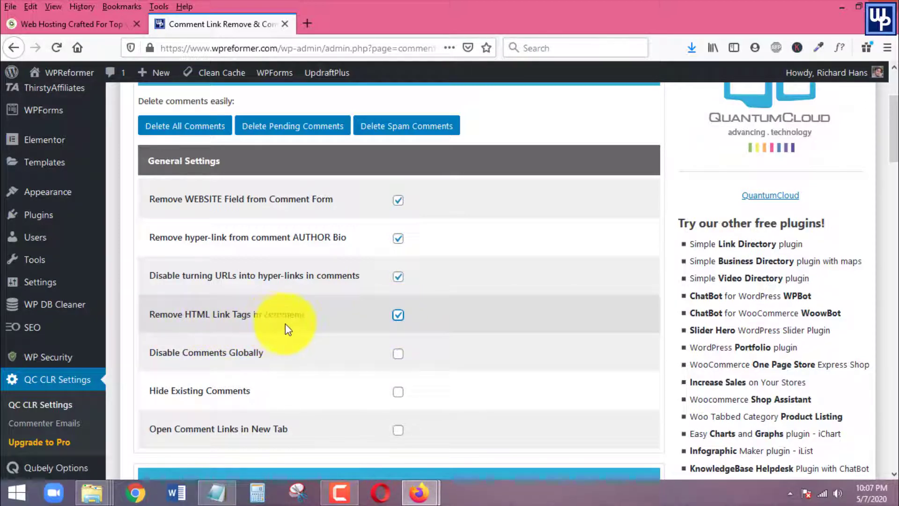
scroll(376, 317, down, 4)
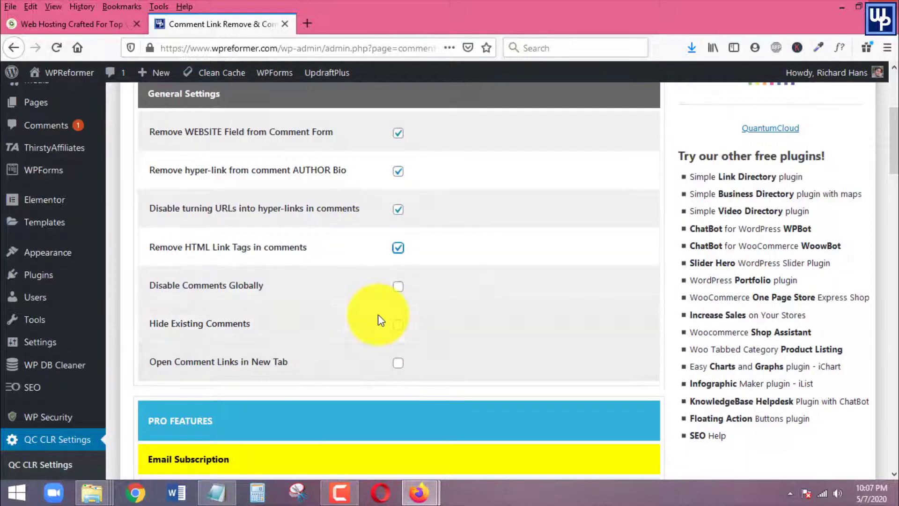
scroll(461, 268, up, 2)
scroll(441, 221, up, 1)
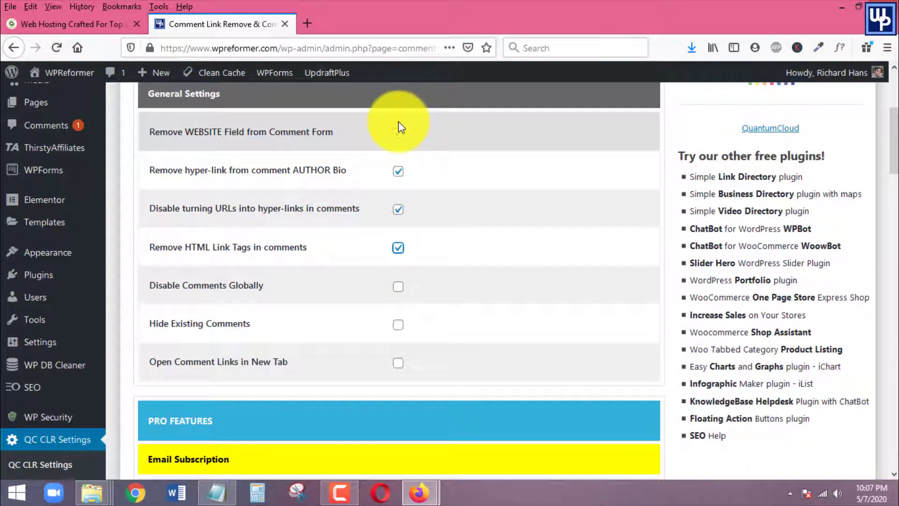
click(399, 248)
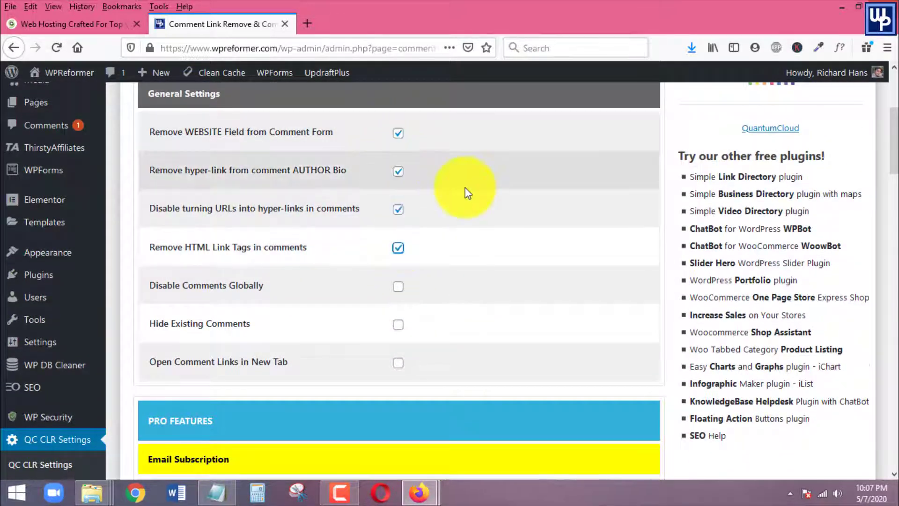
scroll(440, 289, up, 1)
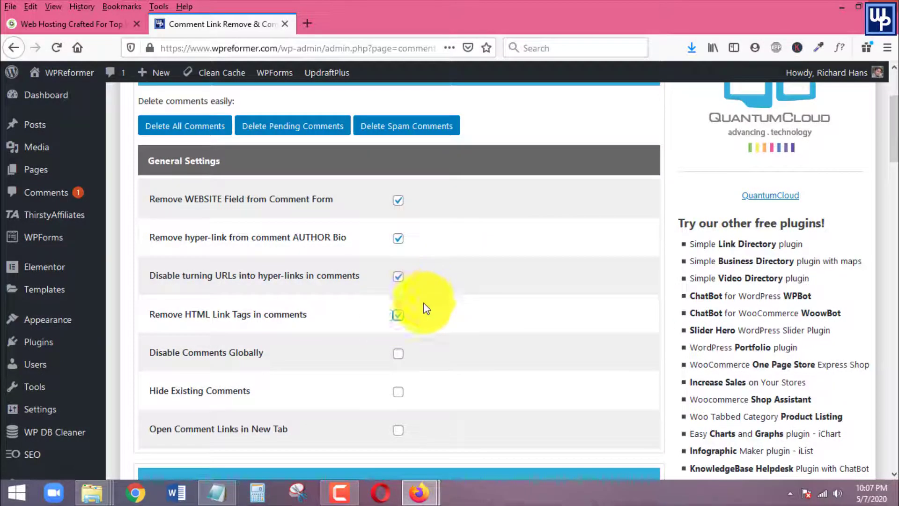
scroll(441, 282, down, 20)
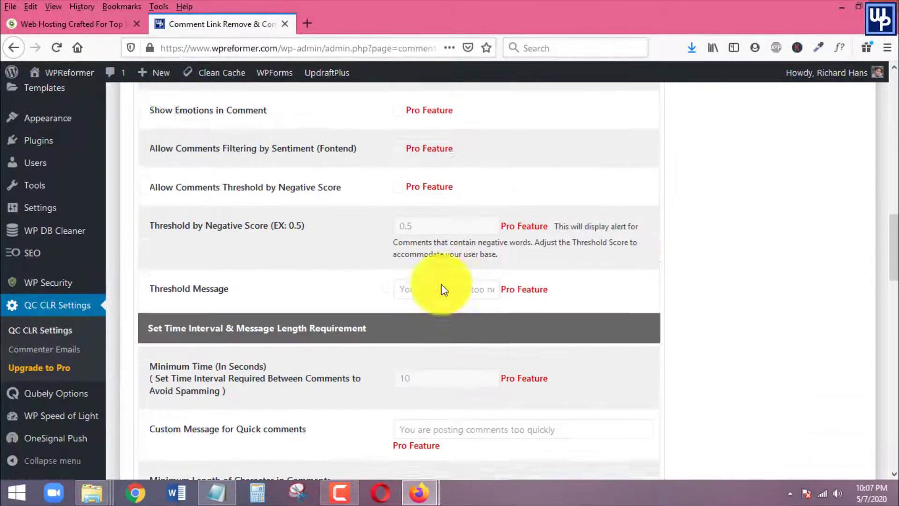
scroll(382, 323, down, 10)
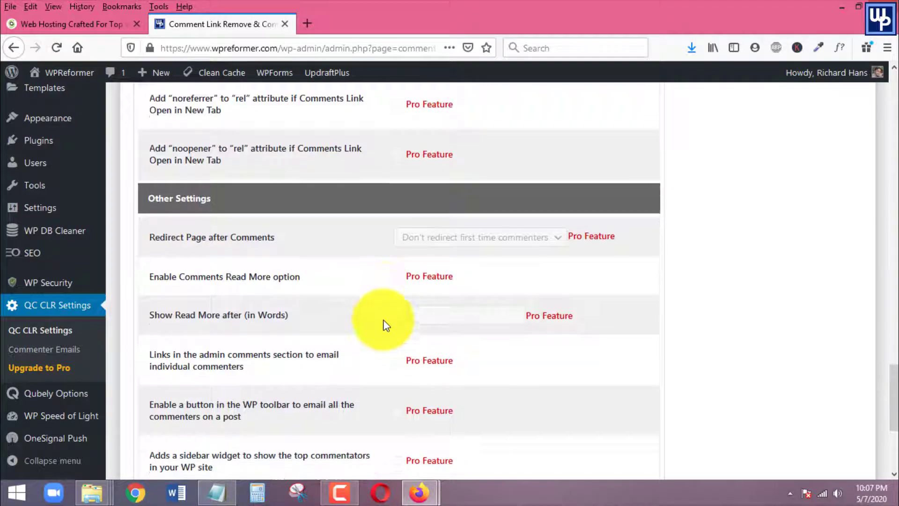
click(195, 395)
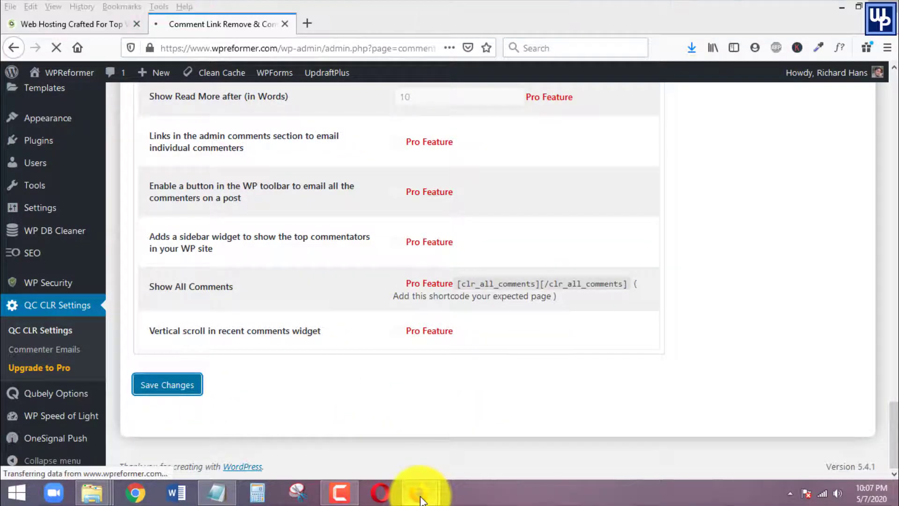
mouse_move(418, 490)
click(487, 428)
Select the article URL, then run Clean Cache from the admin bar, clearing 1.95Kb.
click(365, 47)
key(ctrl+c)
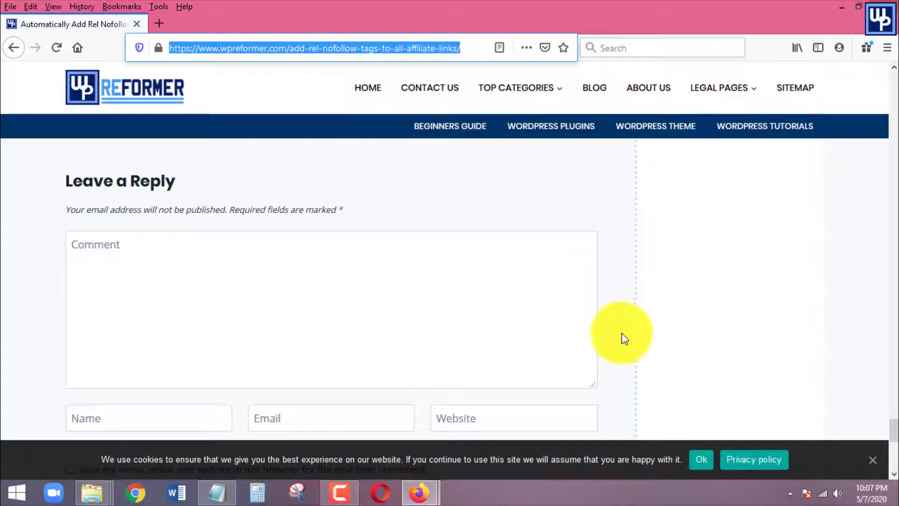
scroll(622, 338, down, 3)
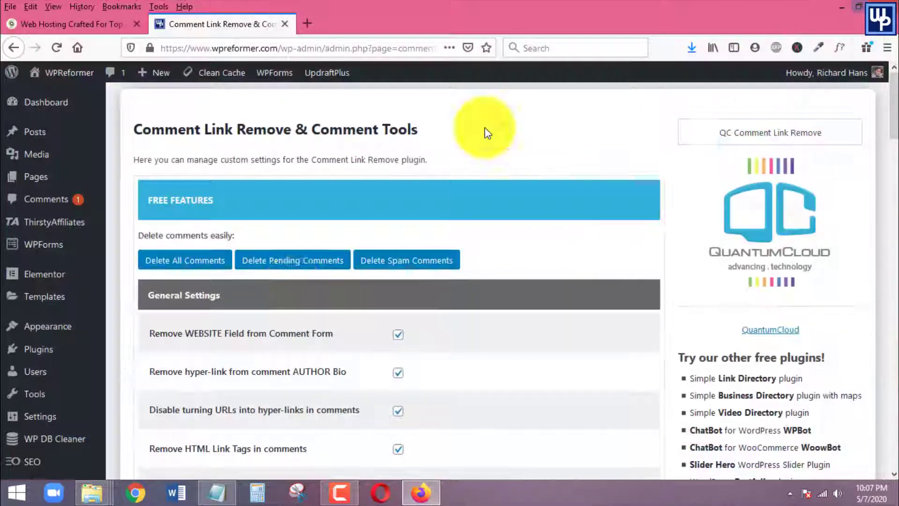
scroll(347, 211, down, 10)
scroll(410, 363, up, 10)
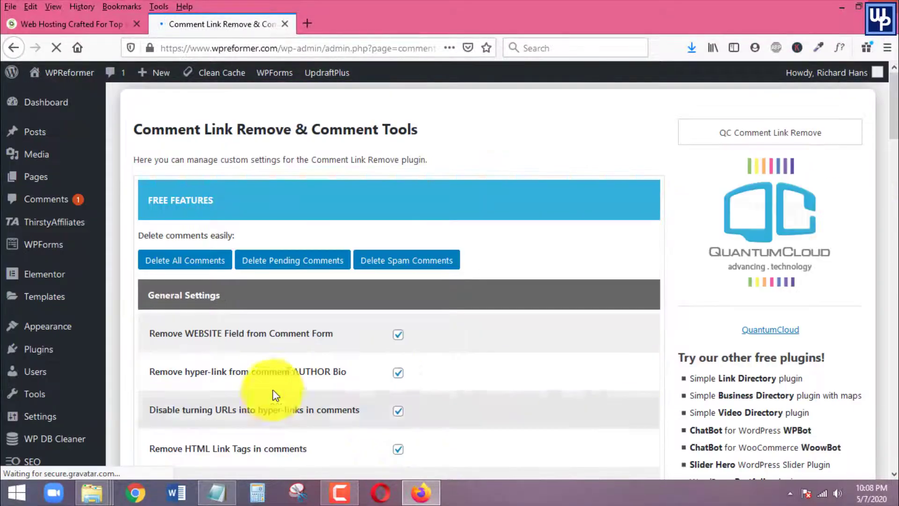
click(224, 74)
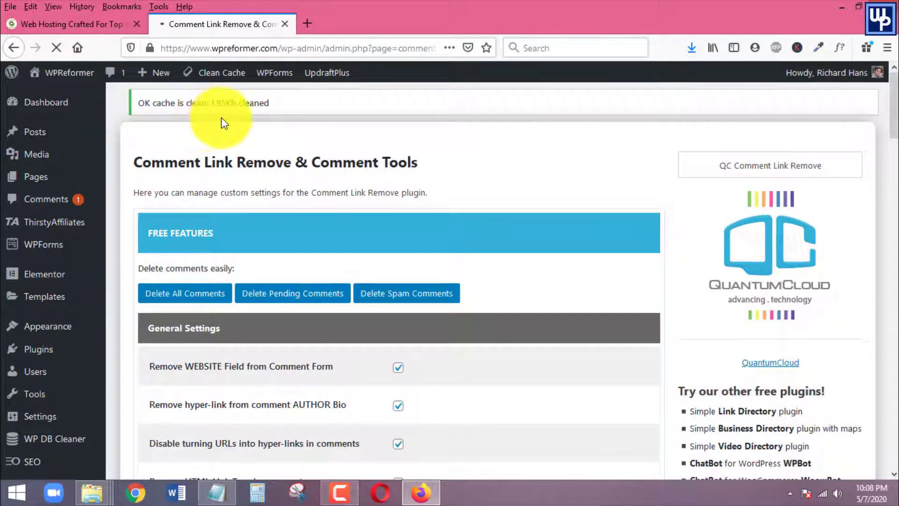
click(237, 75)
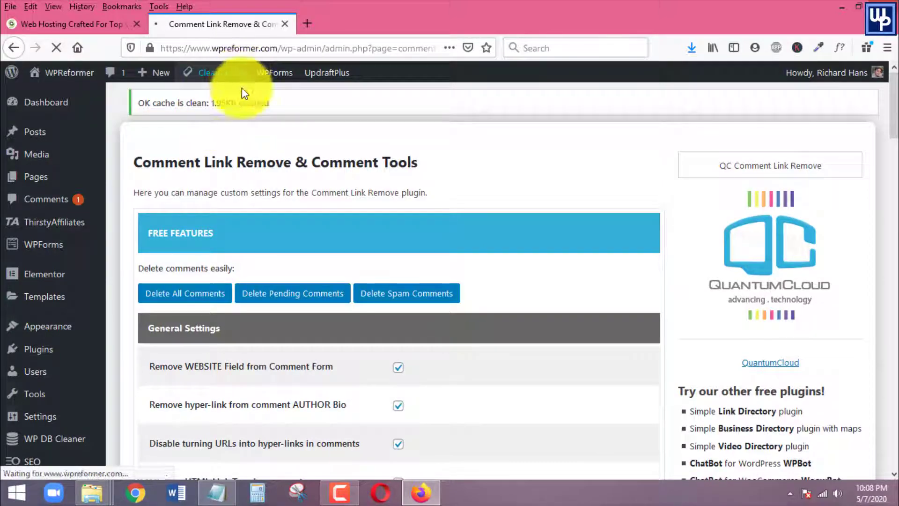
scroll(346, 211, down, 5)
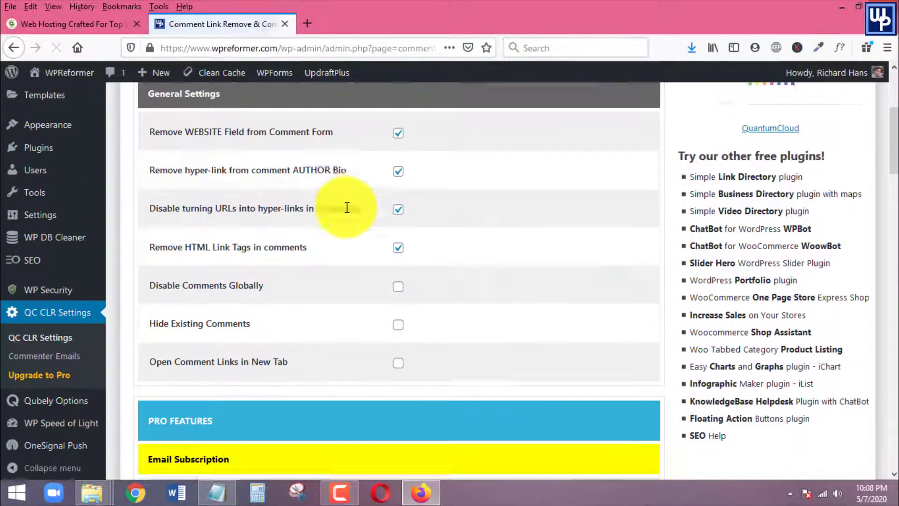
scroll(347, 207, down, 5)
Load the pasted Automatically Add Rel Nofollow Tags article URL in a new private Firefox window.
right_click(420, 493)
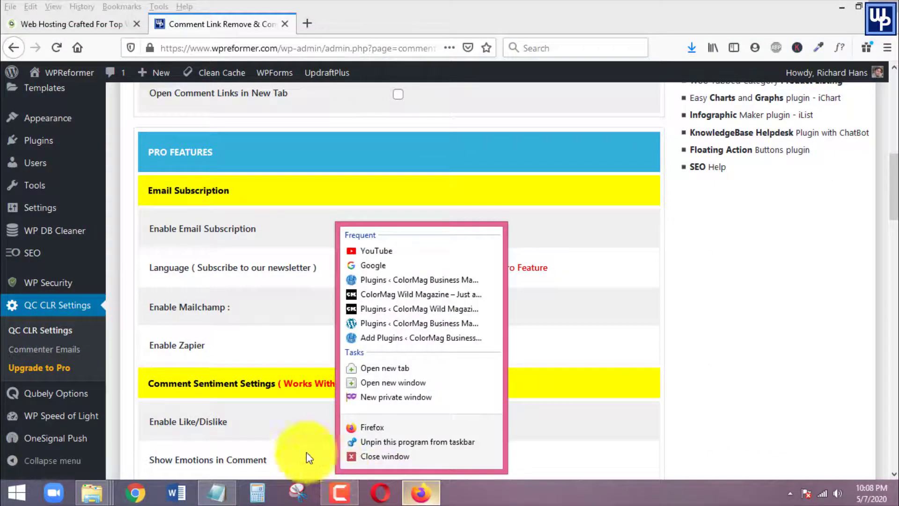
click(390, 397)
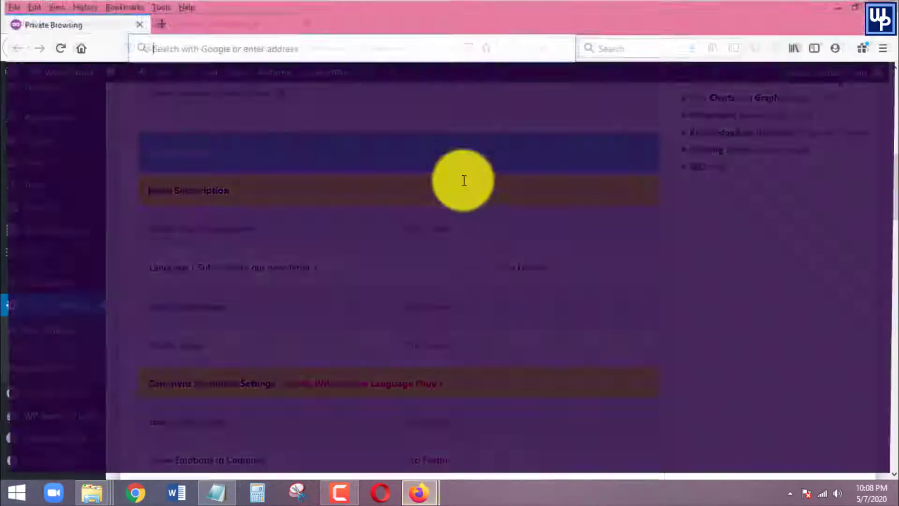
key(ctrl+v)
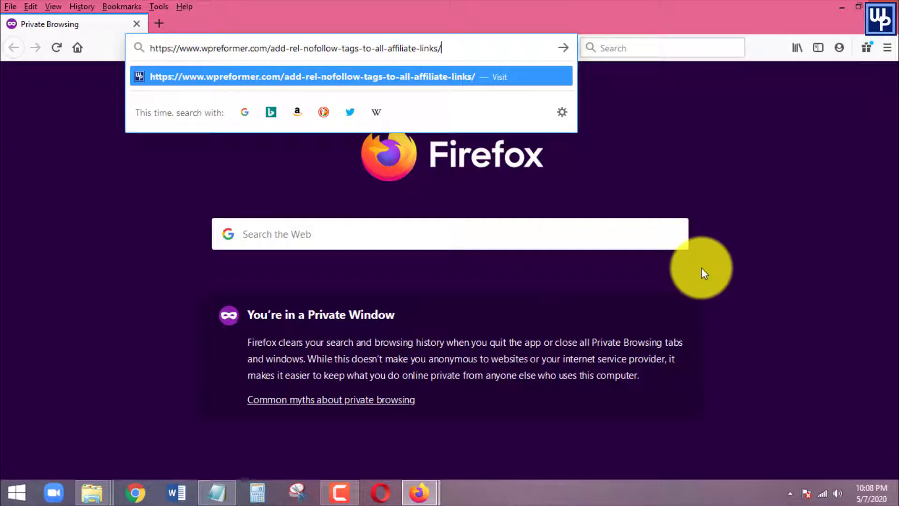
key(Return)
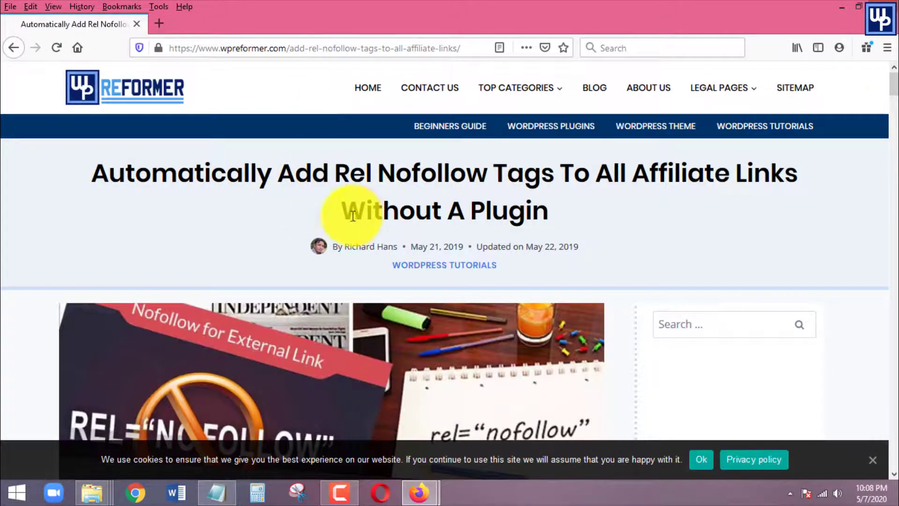
drag(896, 88, 894, 397)
Check the article's reply form shows only Name and Email, then return to the Comment Link Remove settings window.
scroll(593, 316, down, 15)
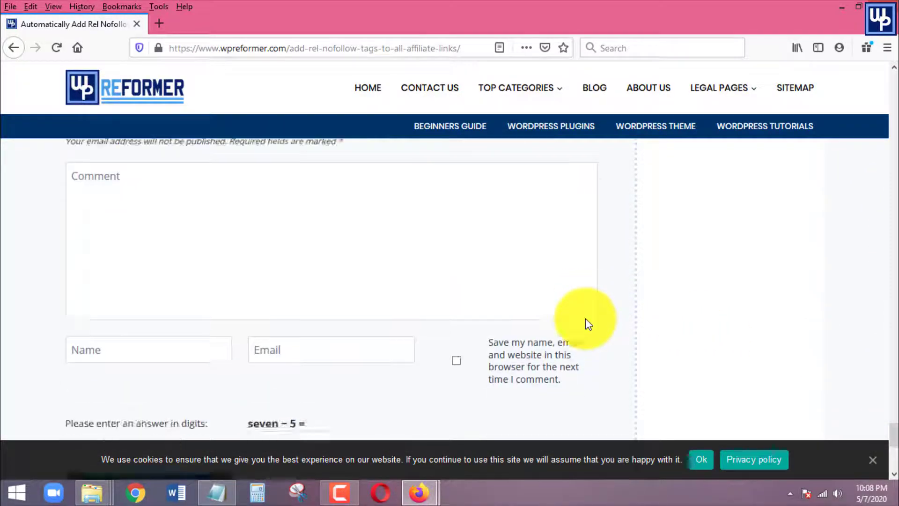
scroll(585, 320, up, 4)
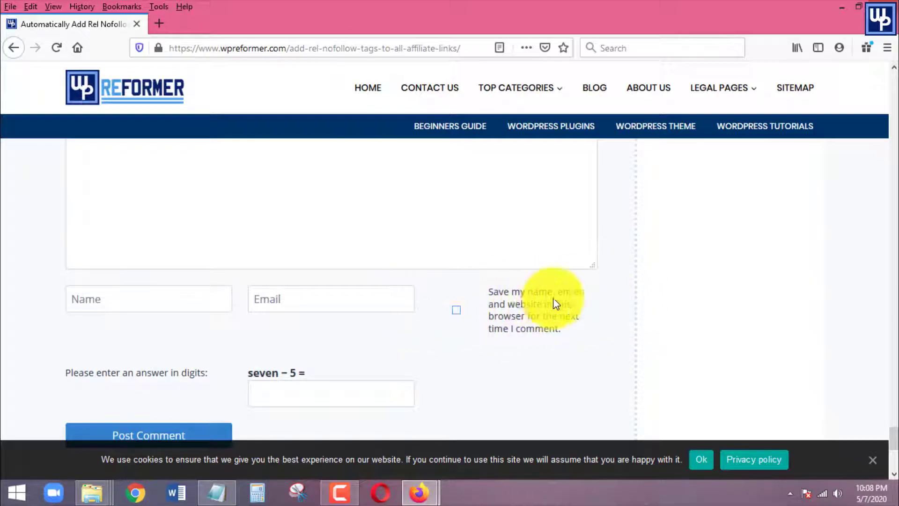
scroll(672, 307, up, 1)
scroll(672, 307, up, 3)
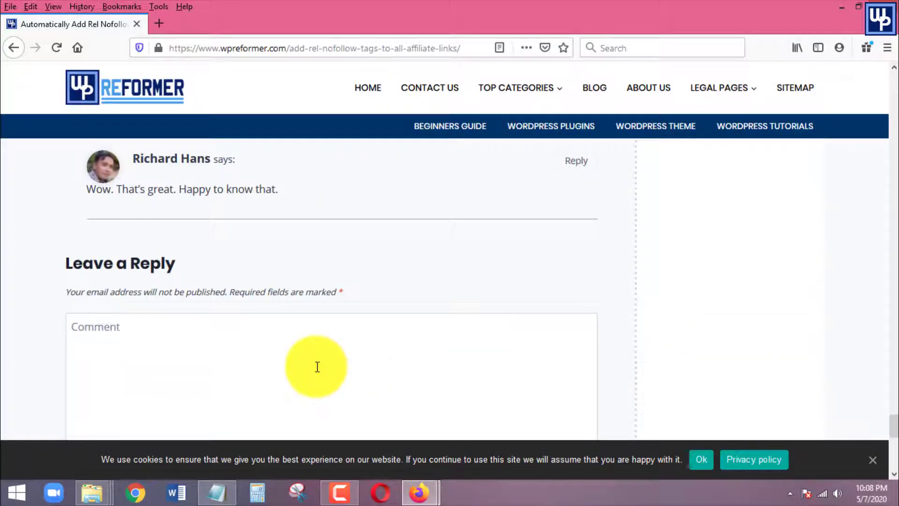
scroll(408, 351, up, 5)
scroll(690, 321, up, 4)
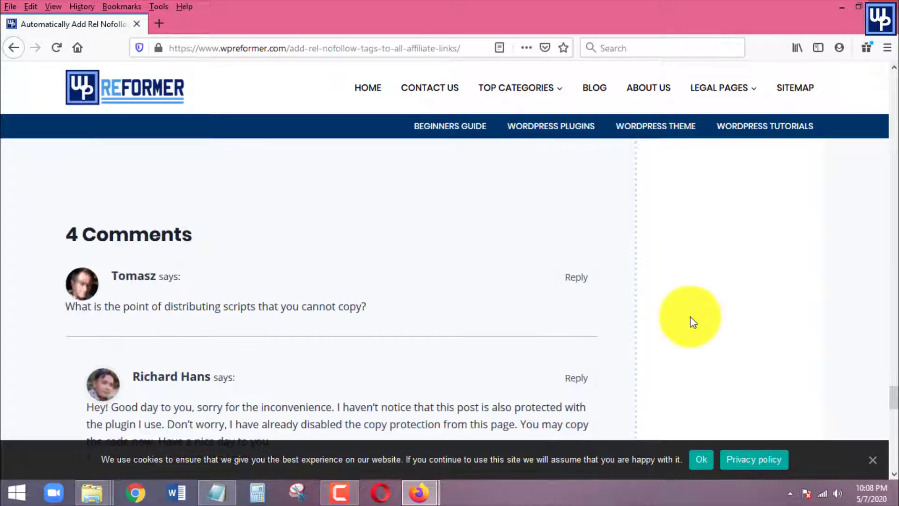
scroll(705, 304, up, 3)
scroll(206, 308, down, 5)
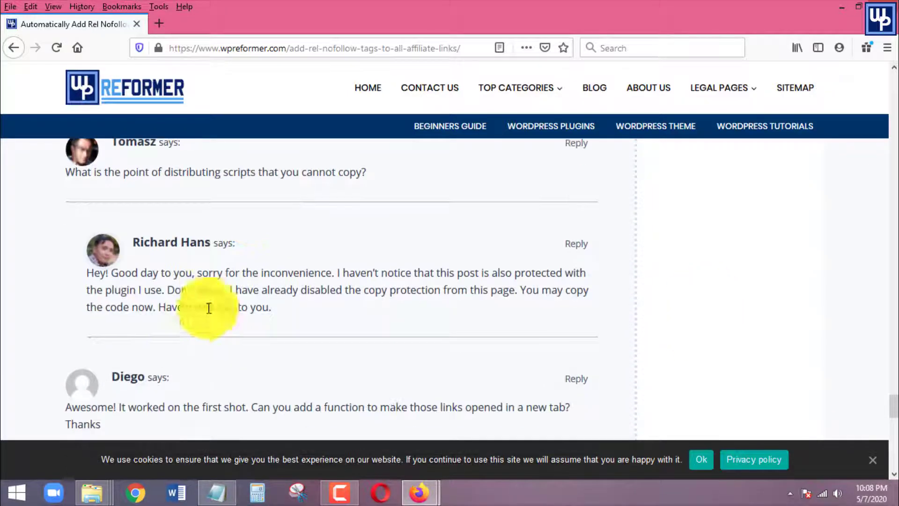
scroll(392, 303, up, 5)
scroll(393, 303, up, 3)
scroll(433, 303, down, 8)
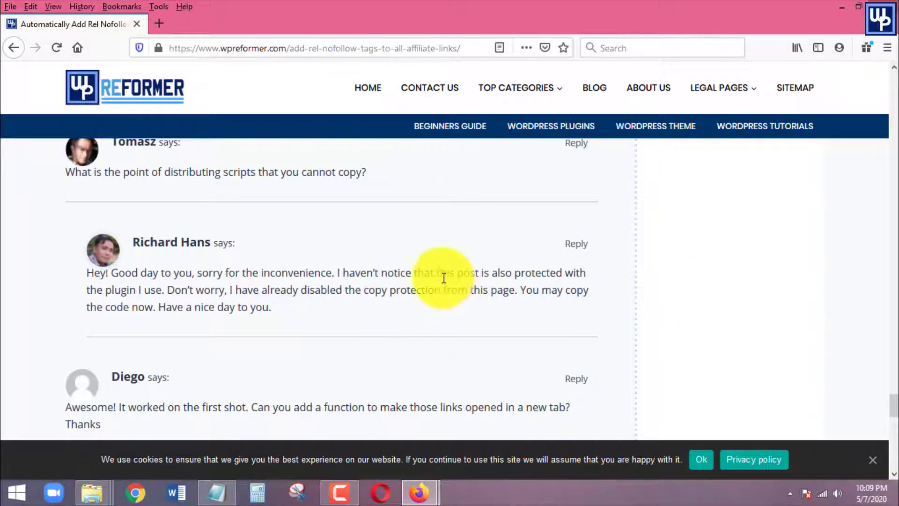
scroll(495, 295, down, 10)
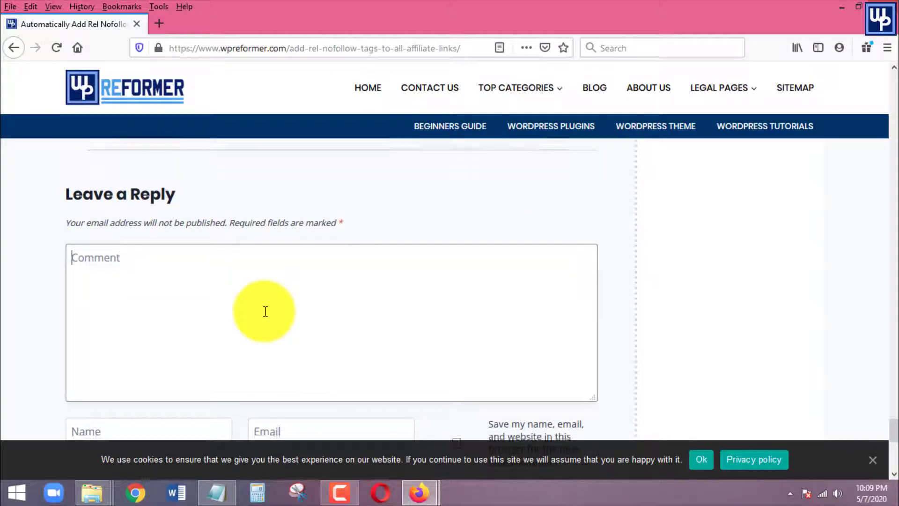
scroll(813, 376, down, 4)
mouse_move(419, 494)
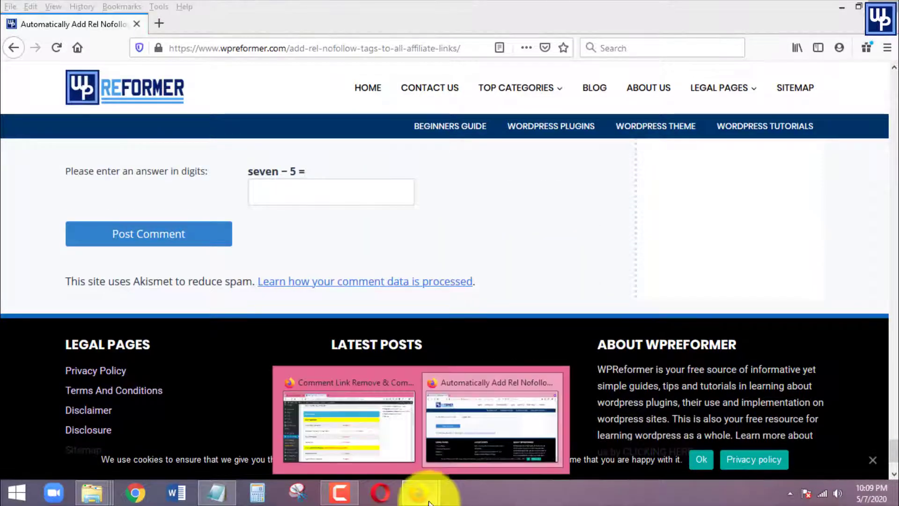
click(351, 446)
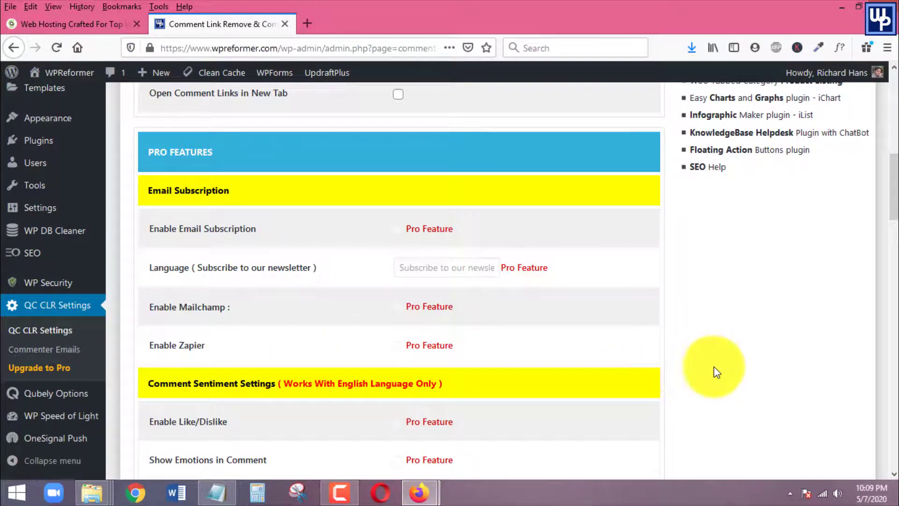
scroll(726, 372, up, 10)
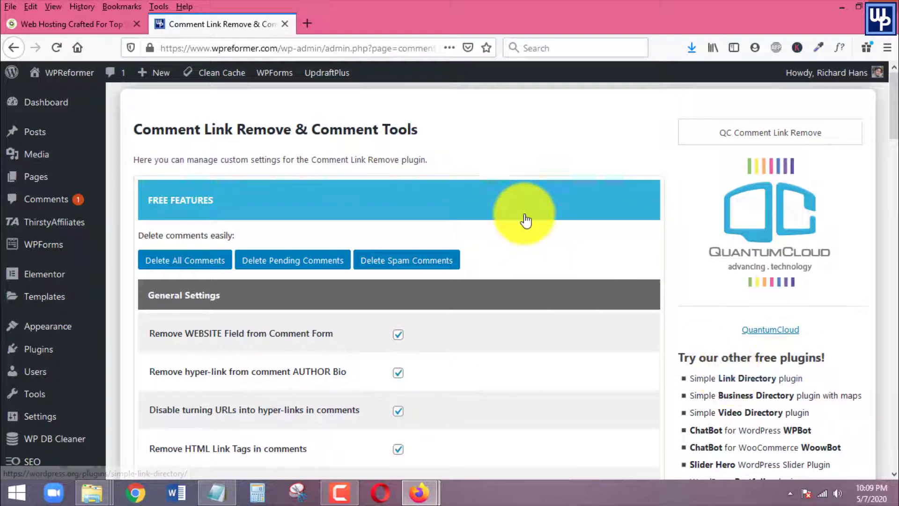